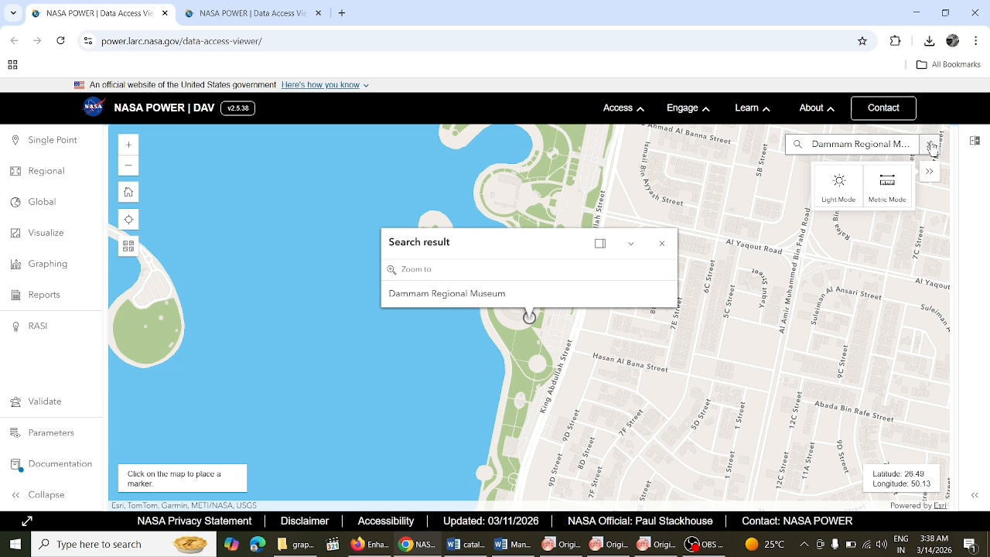
Search the map for Delhi, New Delhi, in place of the museum location, and zoom to the result.
left_click(930, 144)
left_click(879, 144)
type("de")
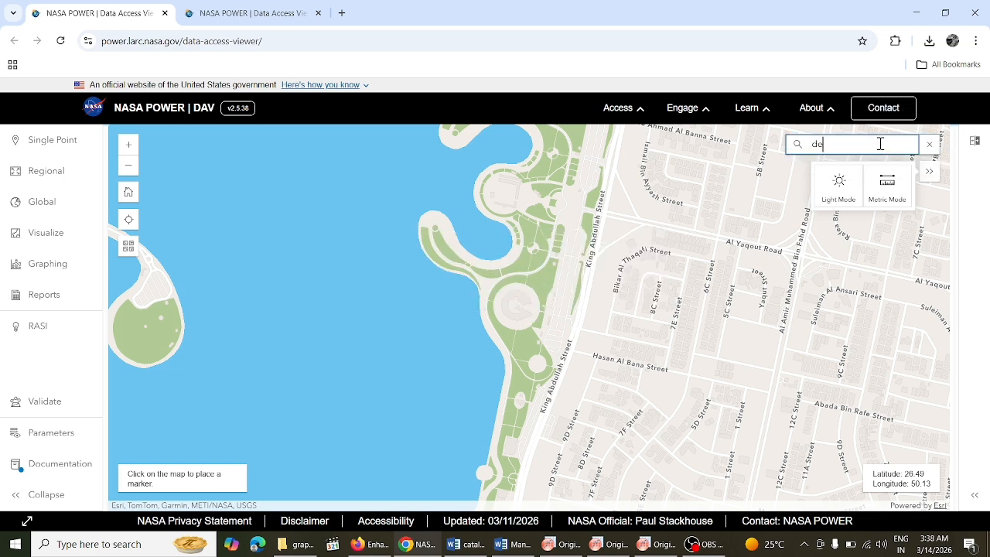
type("lhi")
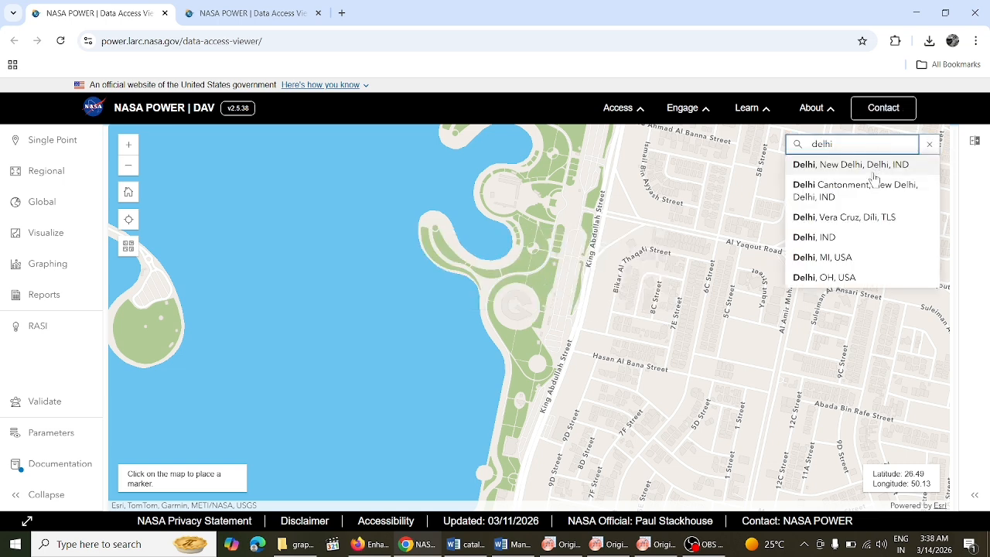
key("Return")
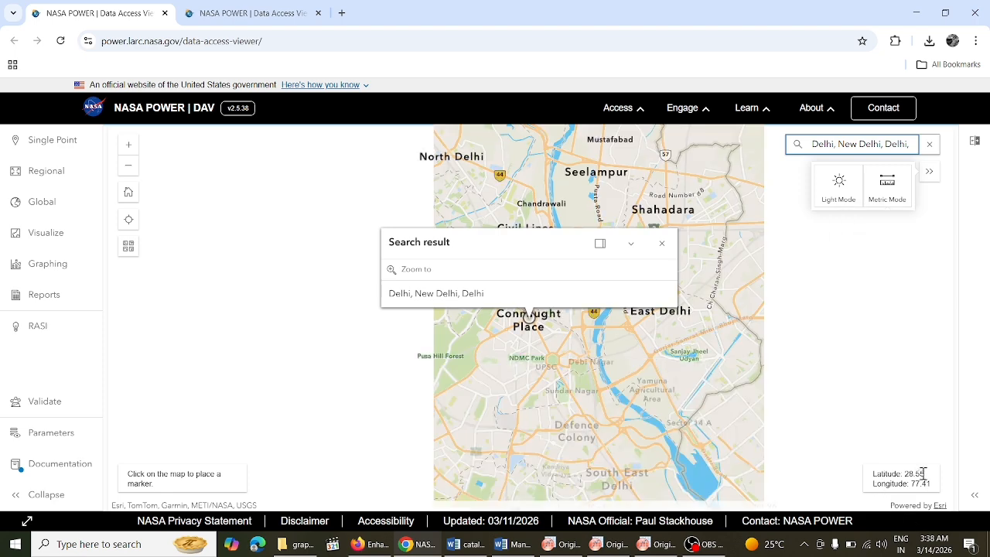
left_click(410, 269)
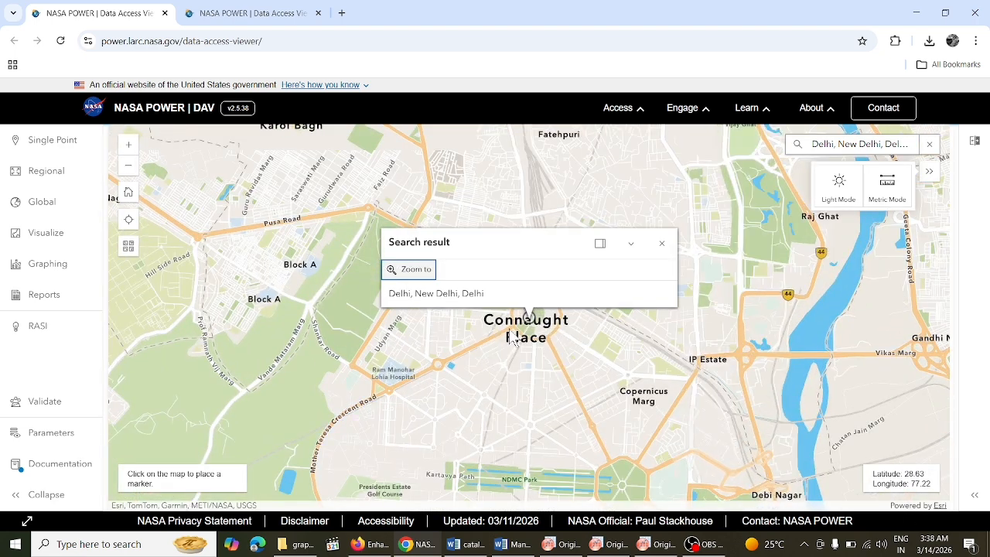
Open the data layer visualization tool and enable the Reservoir Height (GWM) data availability layer.
left_click(41, 246)
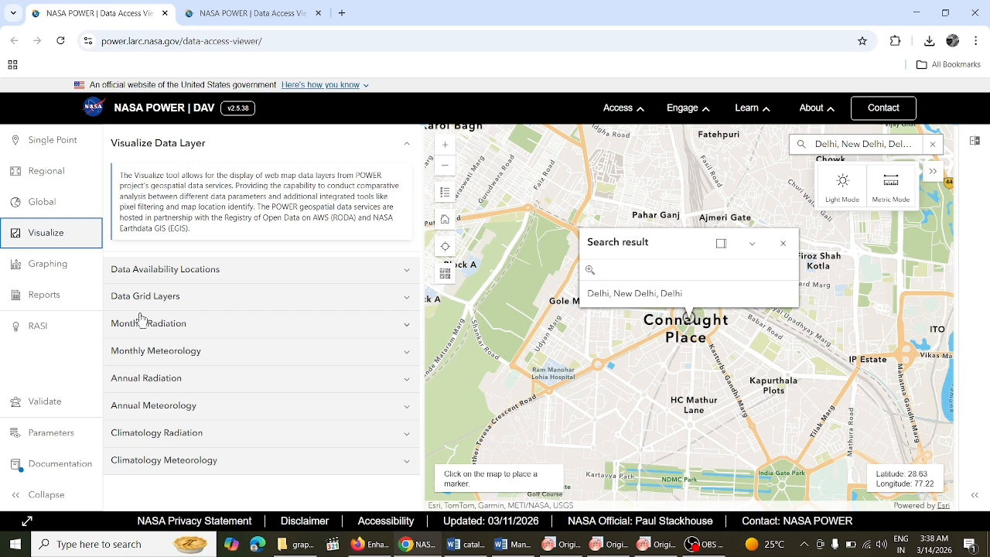
left_click(160, 271)
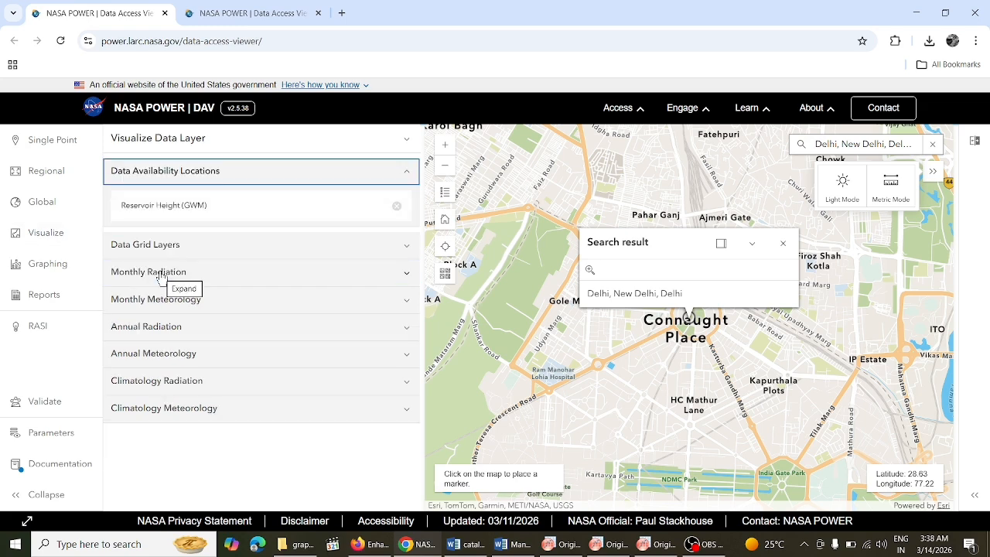
left_click(265, 207)
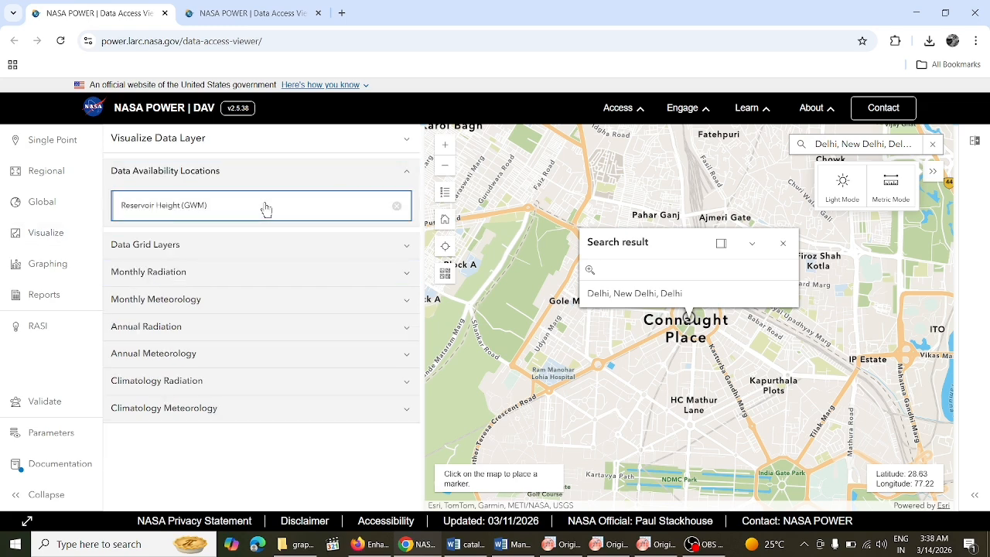
Display the ALLSKY_SFC_LW_DWN layer from the Monthly Radiation group on the map.
left_click(170, 251)
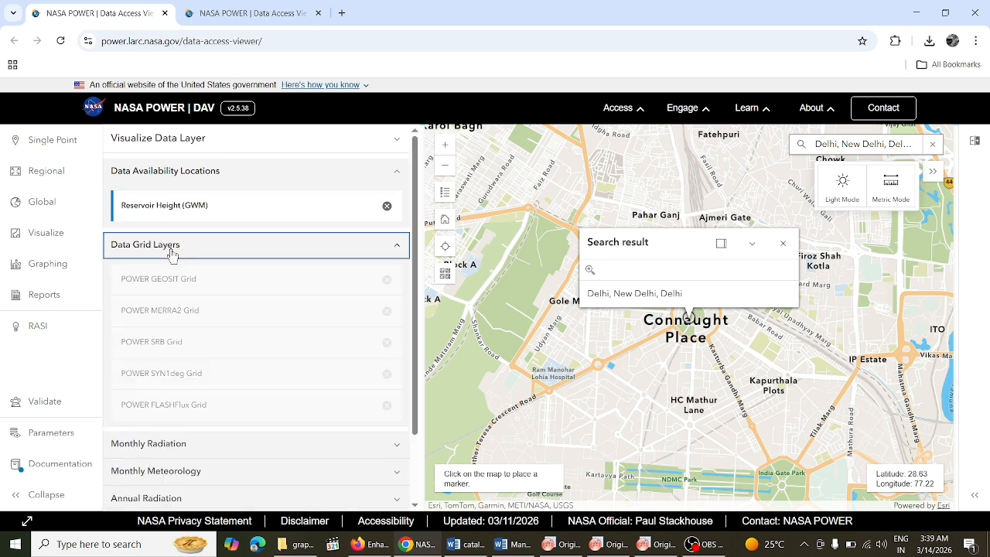
left_click(157, 449)
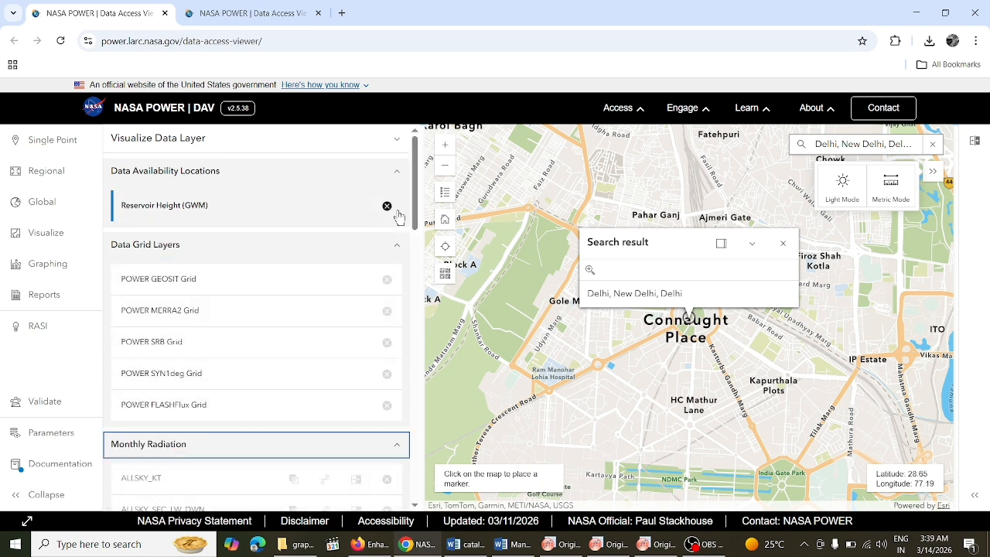
scroll(182, 369, "down", 2)
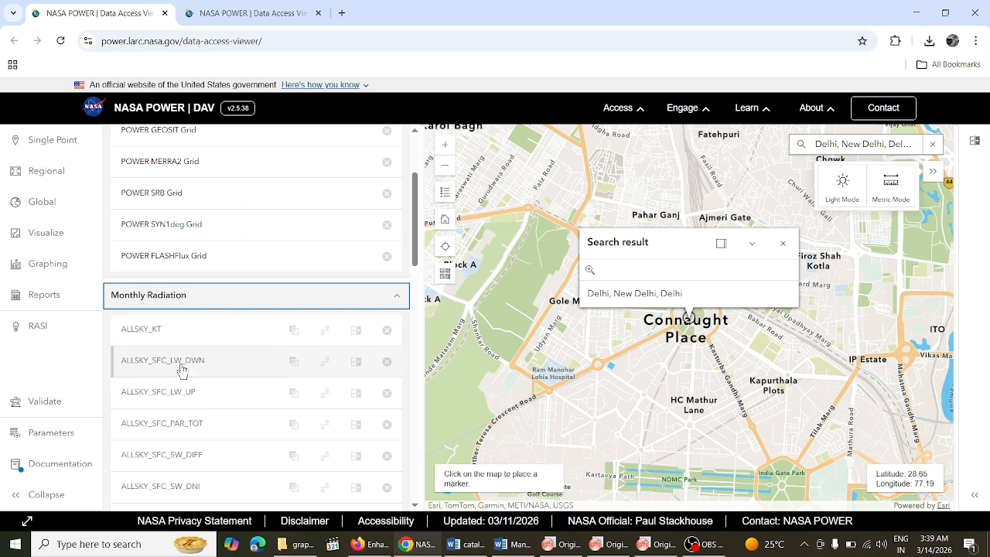
left_click(181, 374)
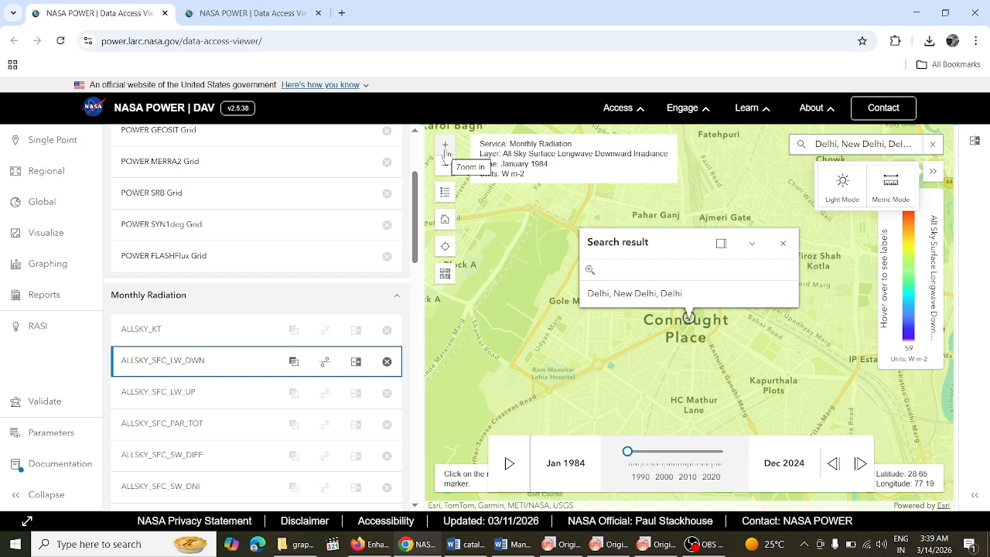
Advance the monthly longwave downward irradiance layer's time to December 2024.
mouse_move(915, 280)
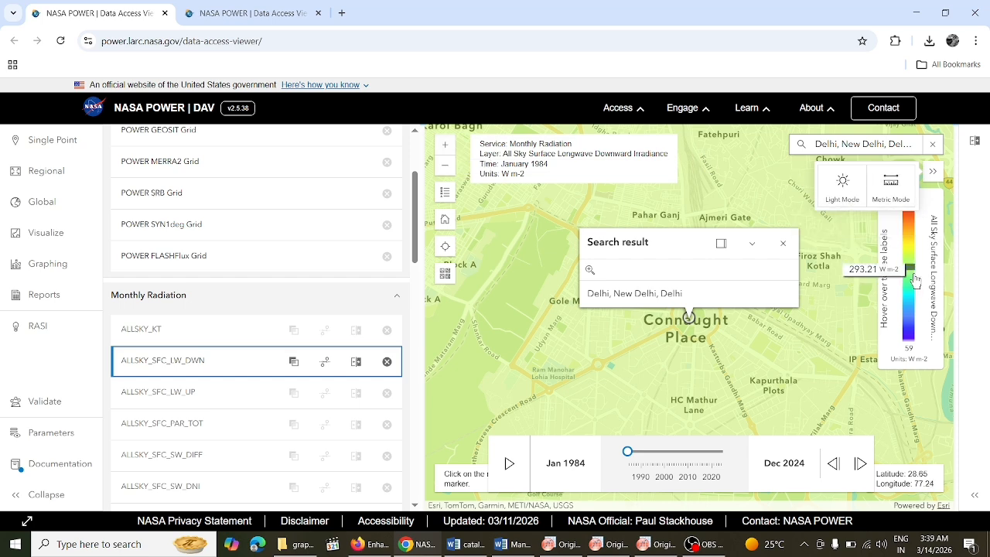
left_click(690, 452)
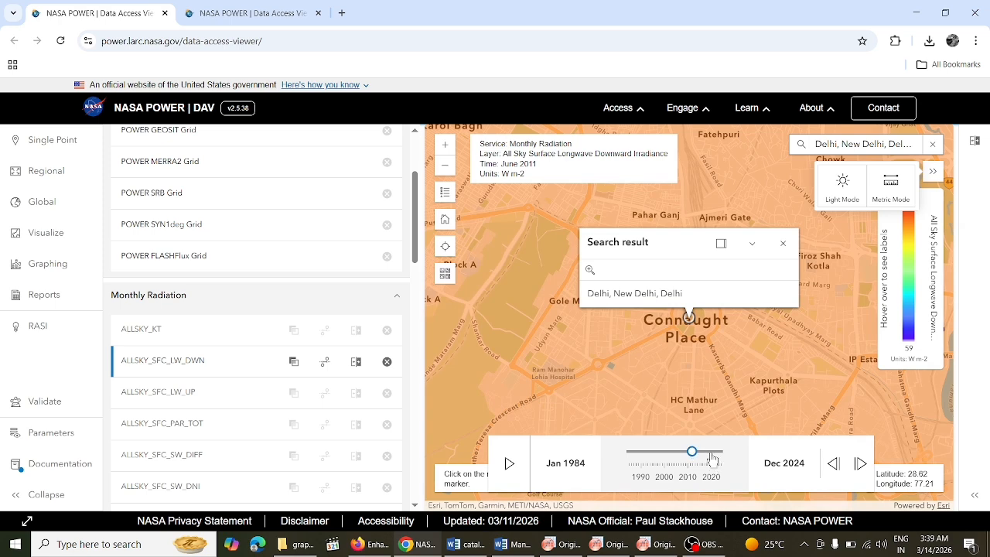
left_click(710, 450)
left_click(722, 452)
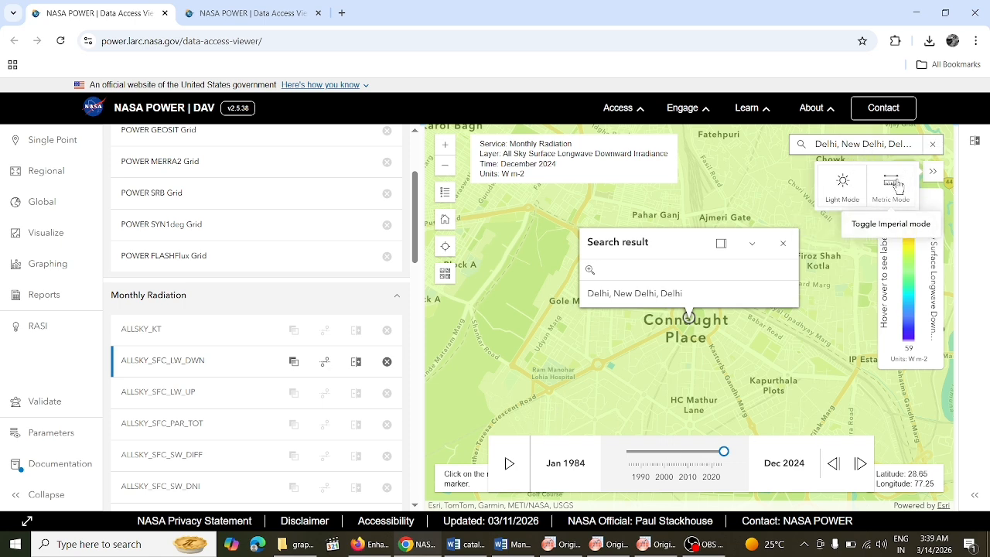
Add the monthly ALLSKY_SFC_LW_DWN layer to the comparative analysis and view its min/max range and transparency adjustments.
left_click(356, 362)
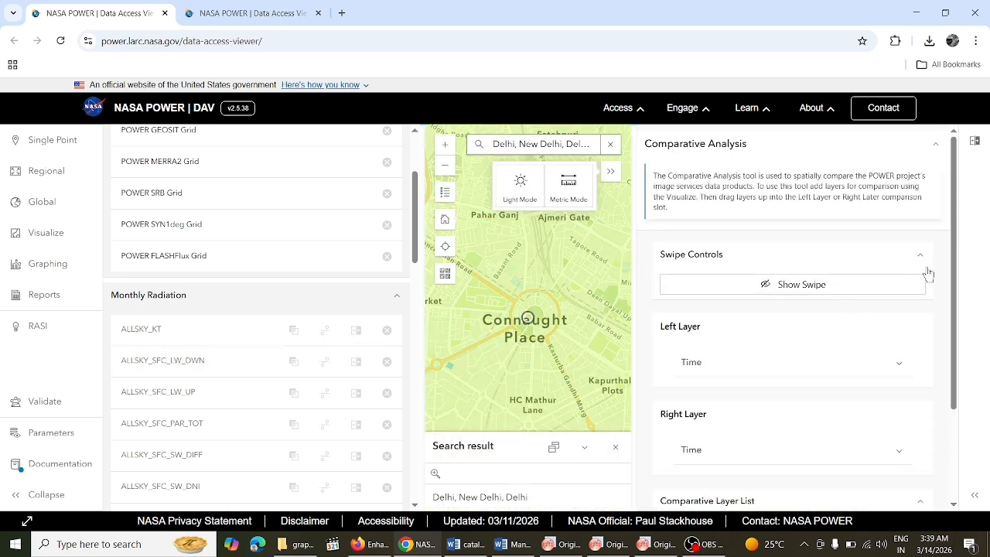
left_click_drag(954, 309, 953, 414)
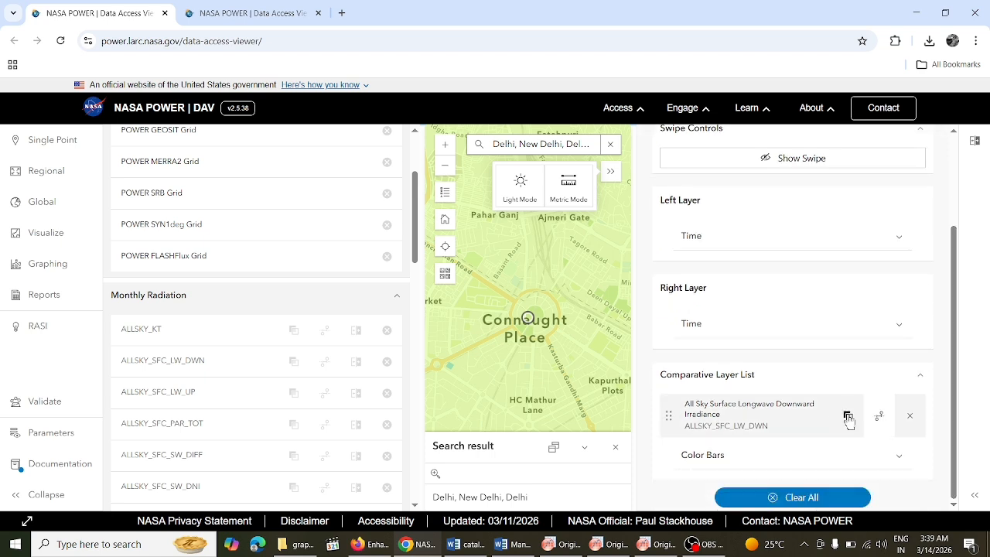
left_click(884, 424)
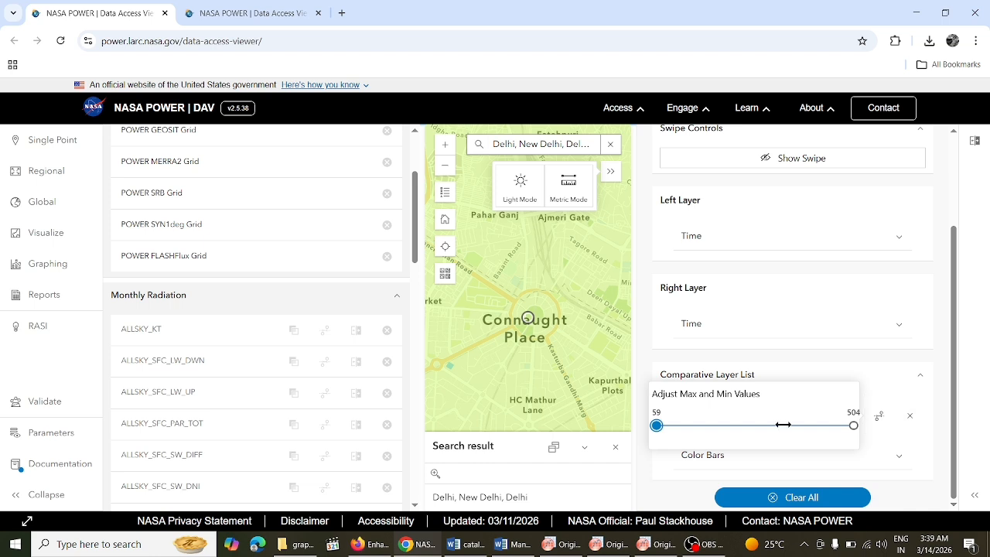
left_click(884, 424)
left_click(842, 419)
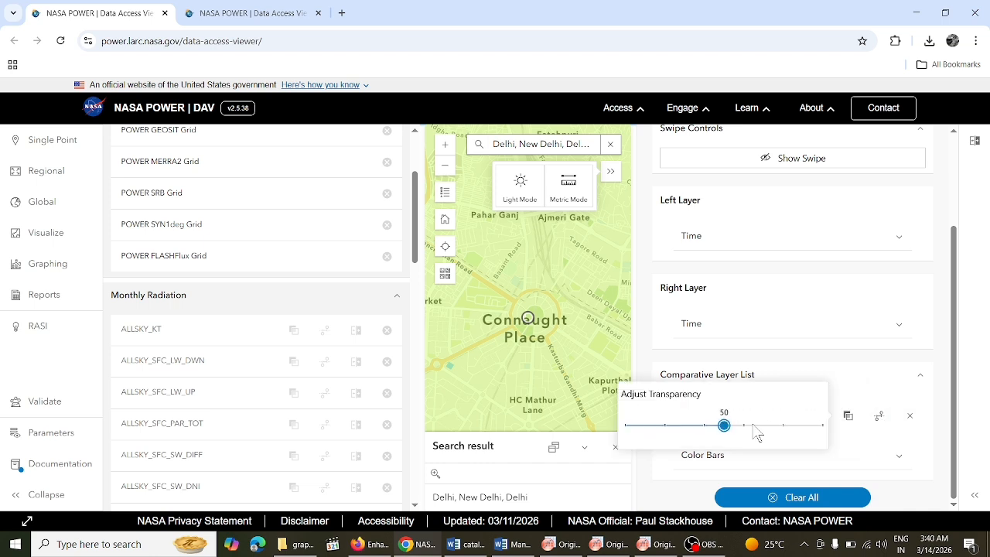
left_click(868, 377)
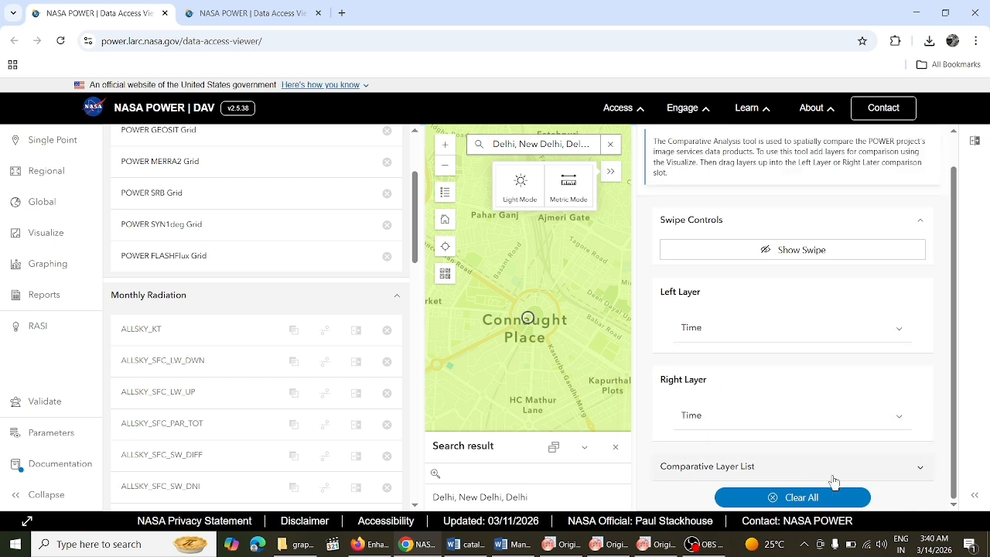
left_click(919, 471)
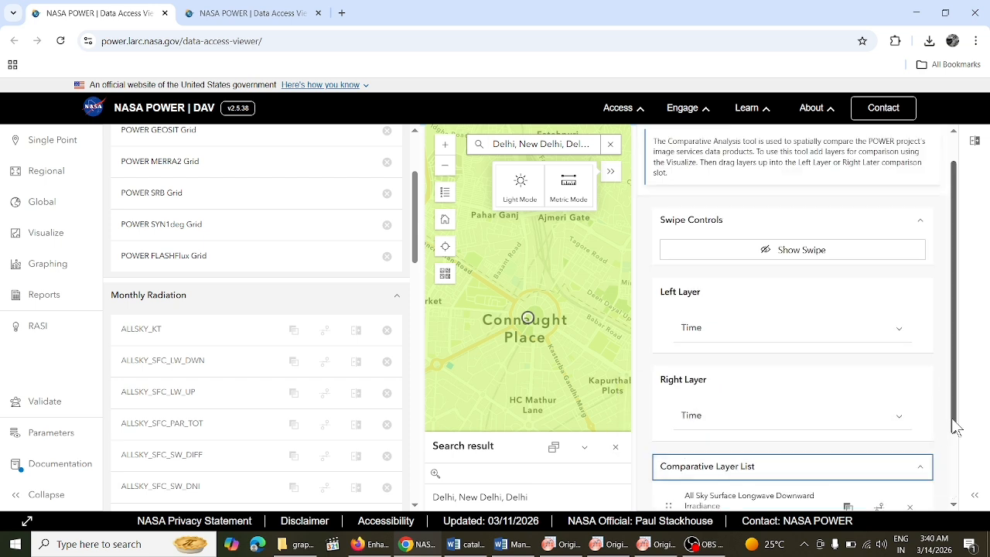
left_click_drag(956, 428, 954, 342)
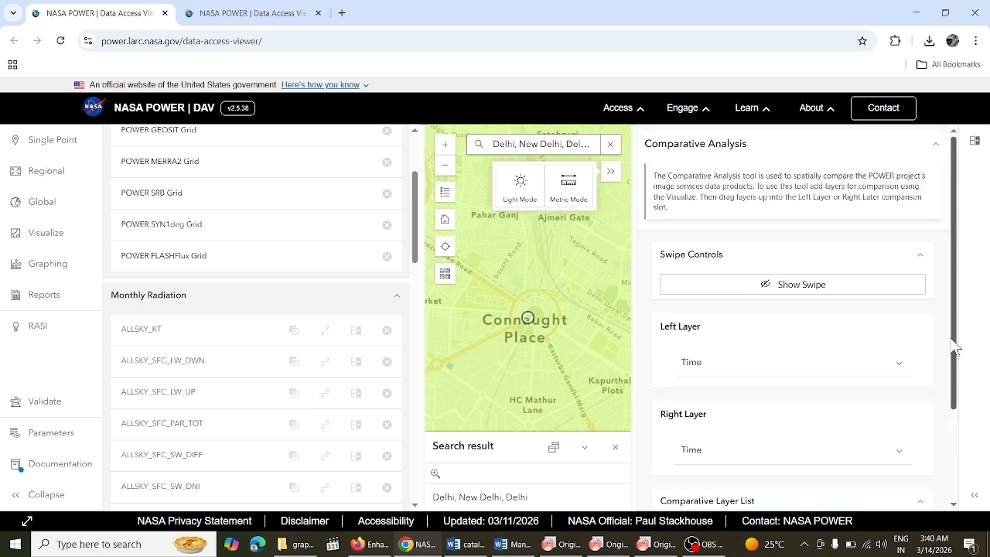
Read the layer's pixel value at the Connaught Place marker, then collapse the result details.
left_click(528, 321)
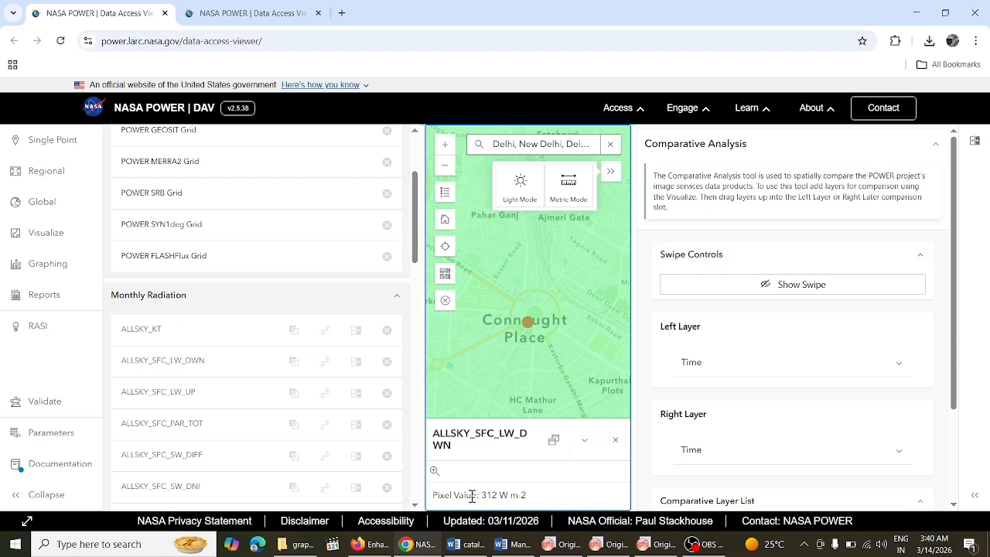
left_click_drag(481, 495, 530, 503)
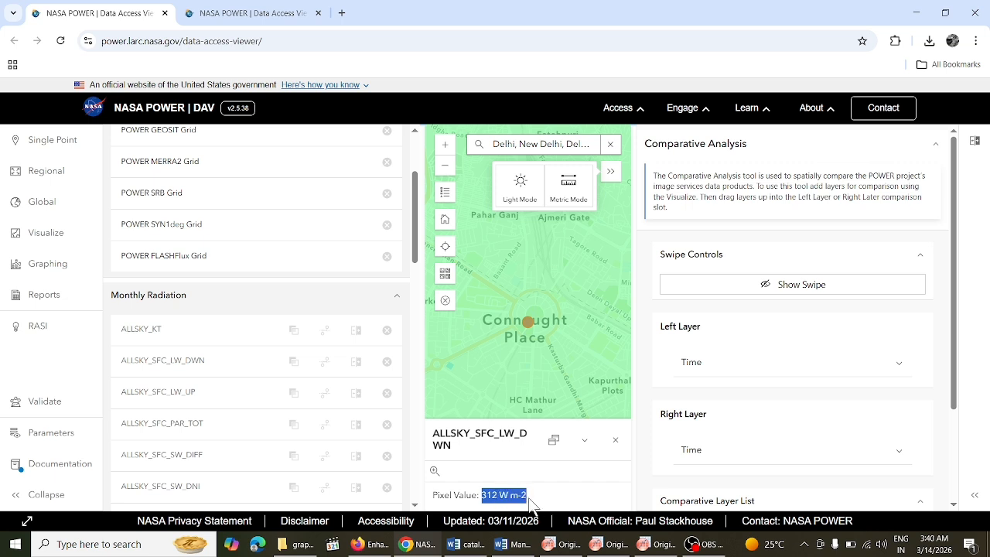
left_click(585, 440)
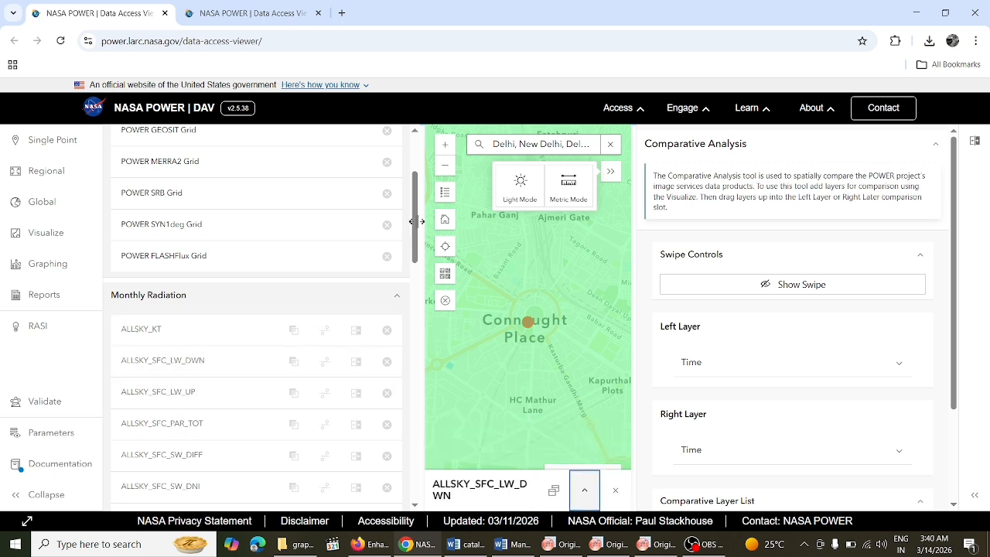
Display the ALLSKY_SFC_LW_DWN layer from the Annual Radiation group and move its time to shortly before 2010.
left_click_drag(411, 224, 411, 487)
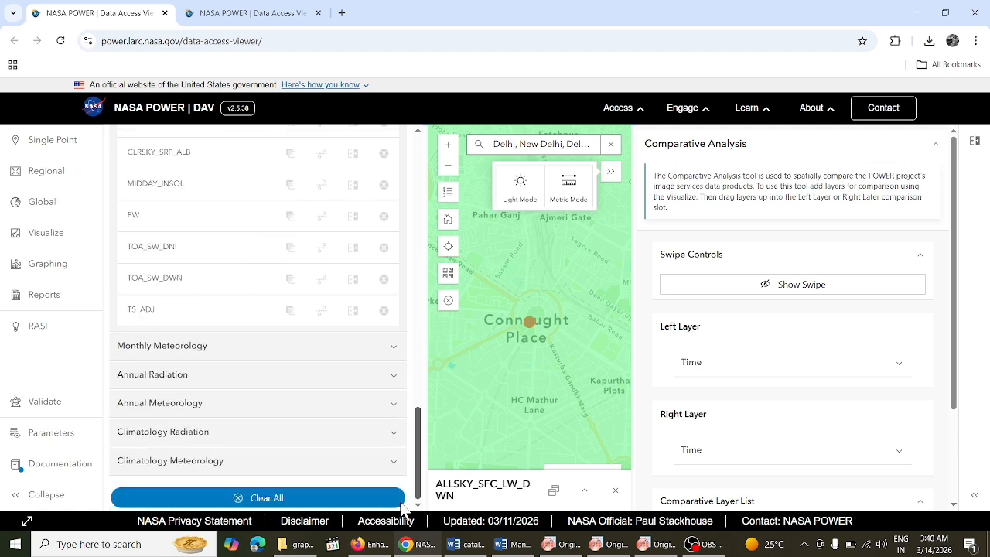
left_click(184, 376)
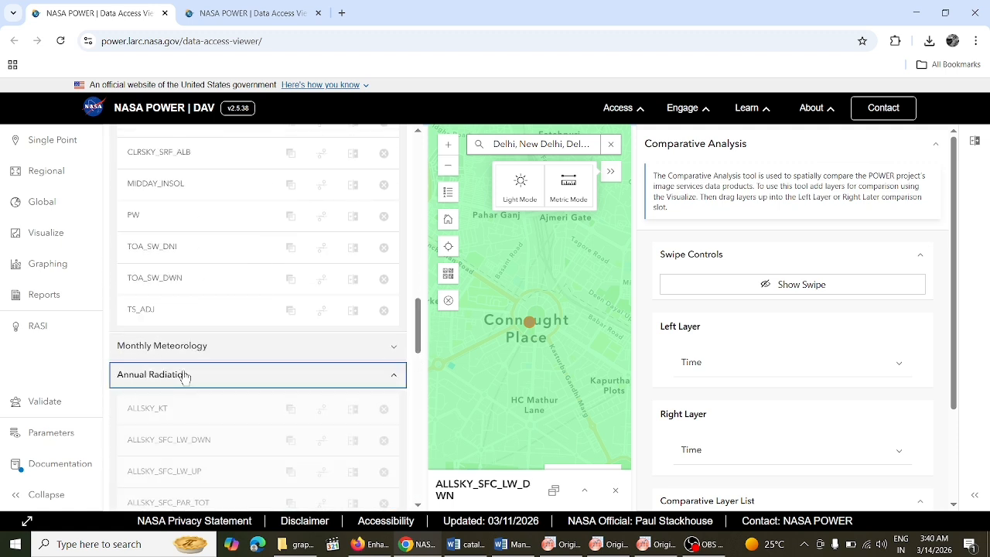
left_click(163, 439)
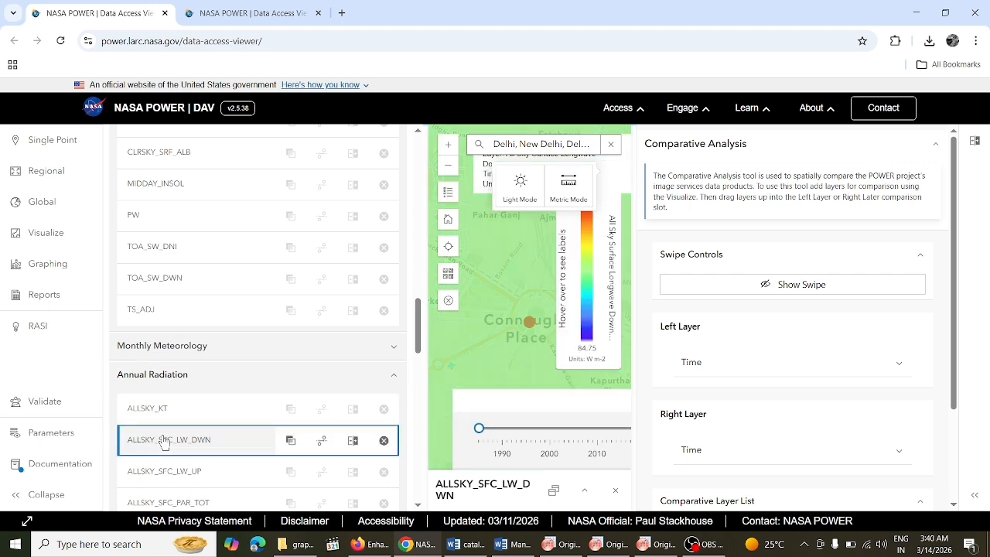
left_click(588, 430)
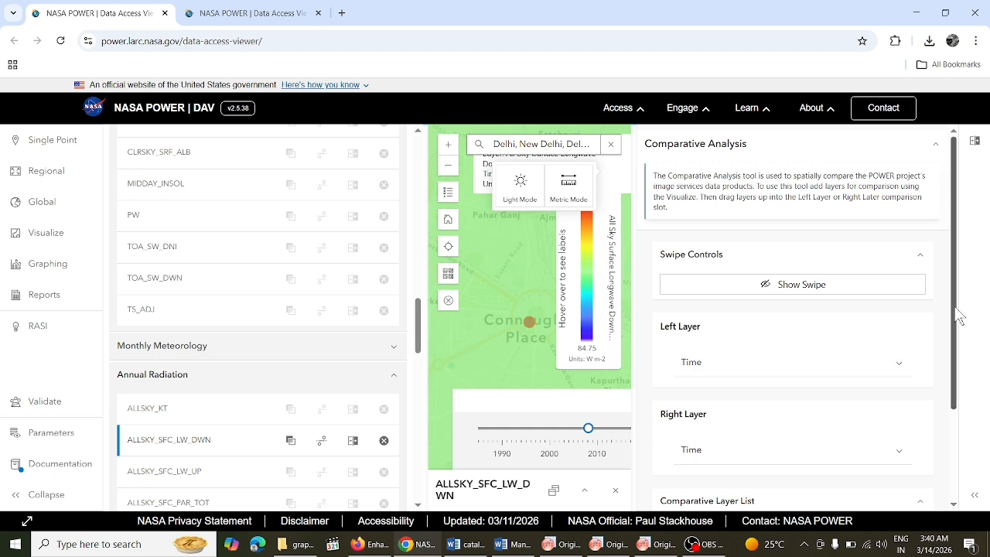
Expand the pixel value details again and undock them so they float over the map marker.
scroll(956, 325, "down", 1)
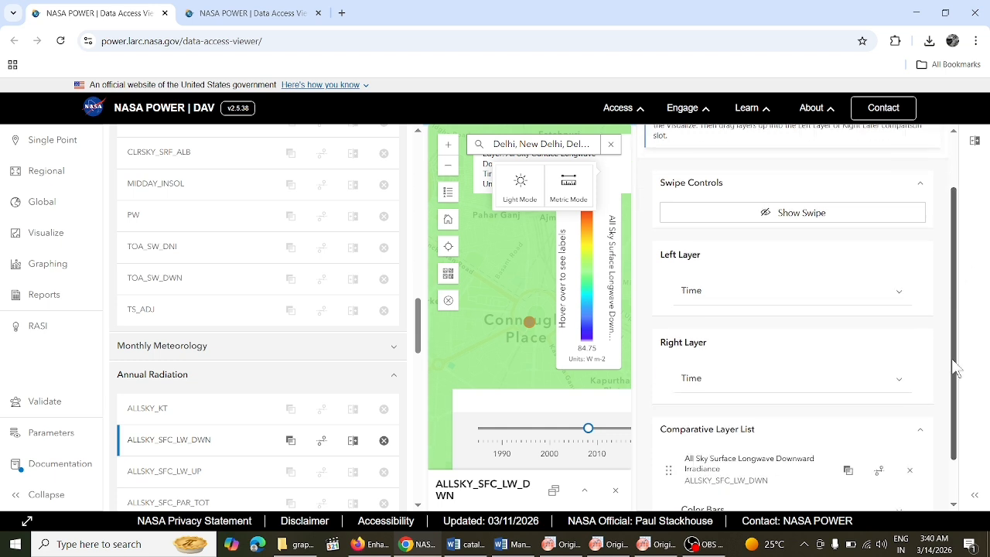
left_click(585, 491)
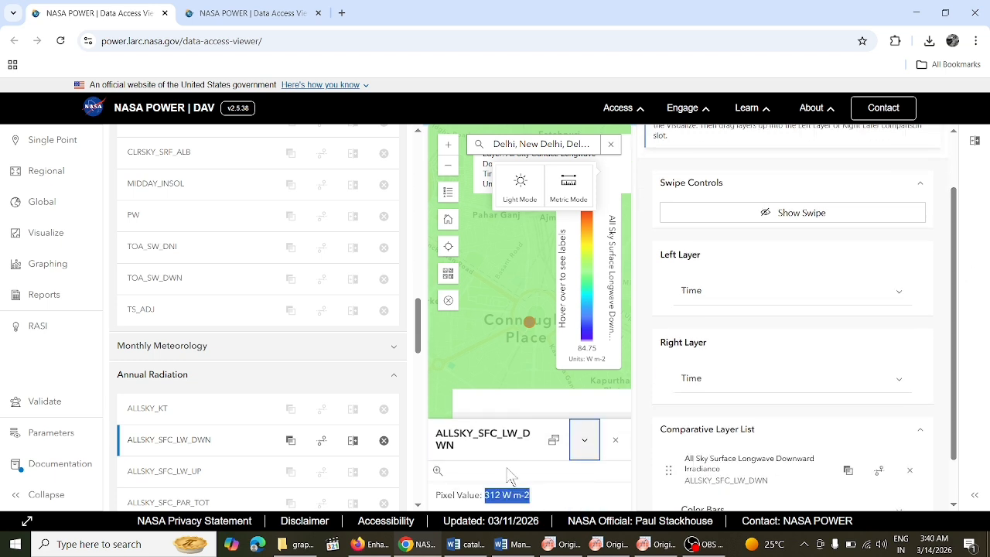
left_click(555, 441)
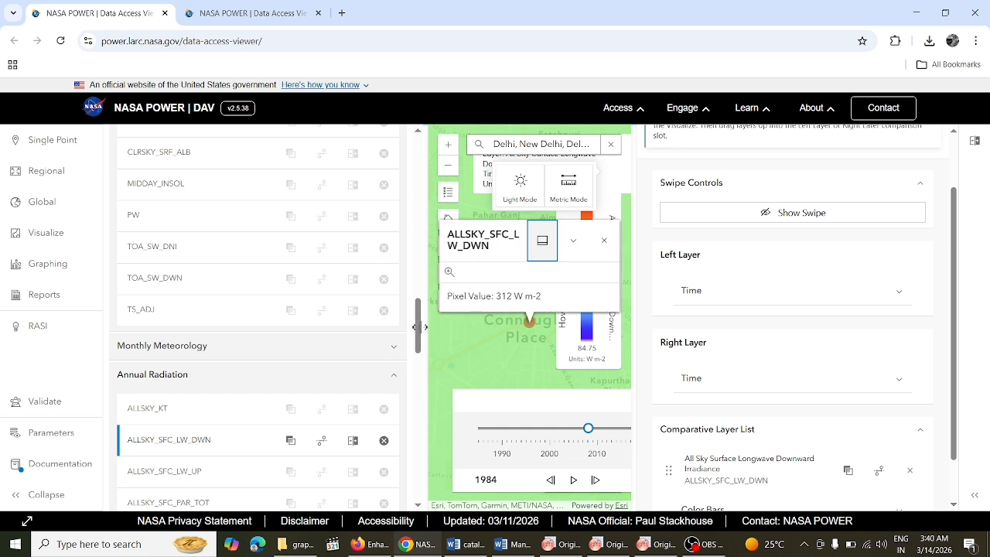
Display the PRECSNOLAND_SUM layer from the Climatology Meteorology group and close the pixel value popup.
left_click_drag(418, 326, 418, 488)
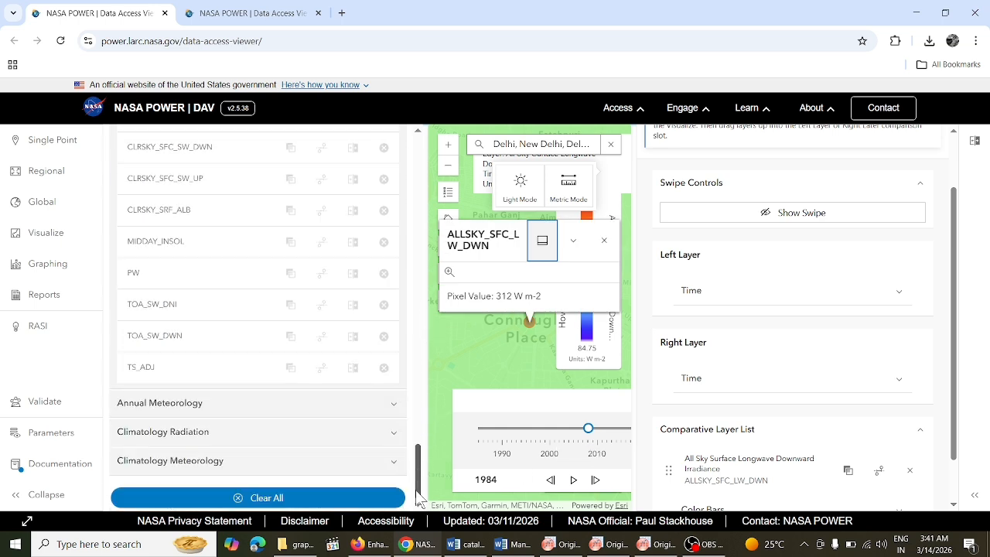
left_click(199, 467)
left_click_drag(418, 394, 419, 427)
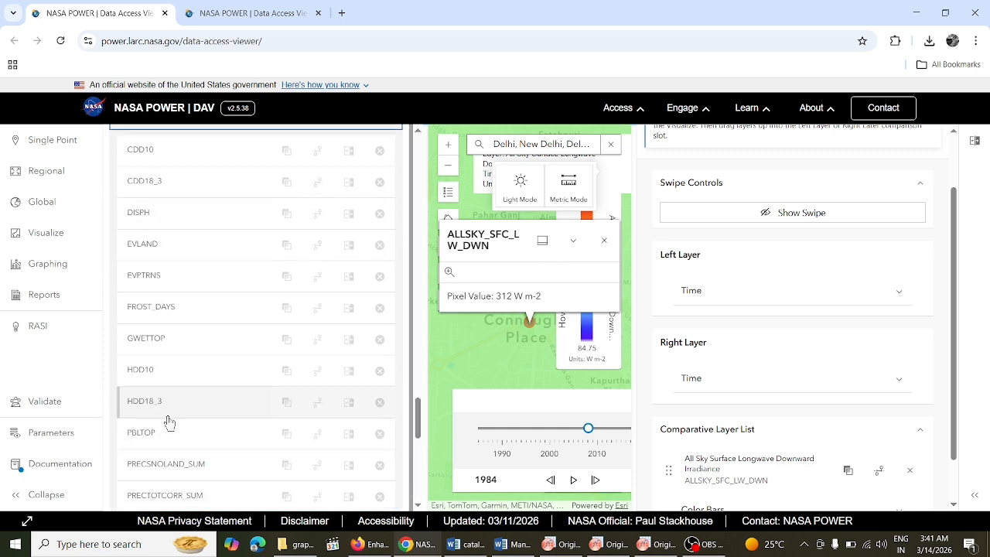
left_click(177, 474)
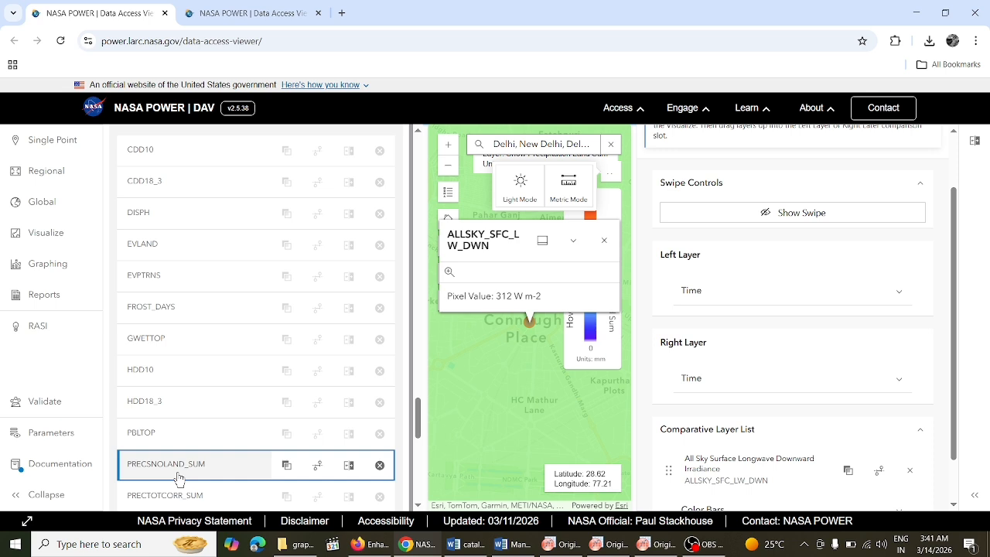
left_click(604, 237)
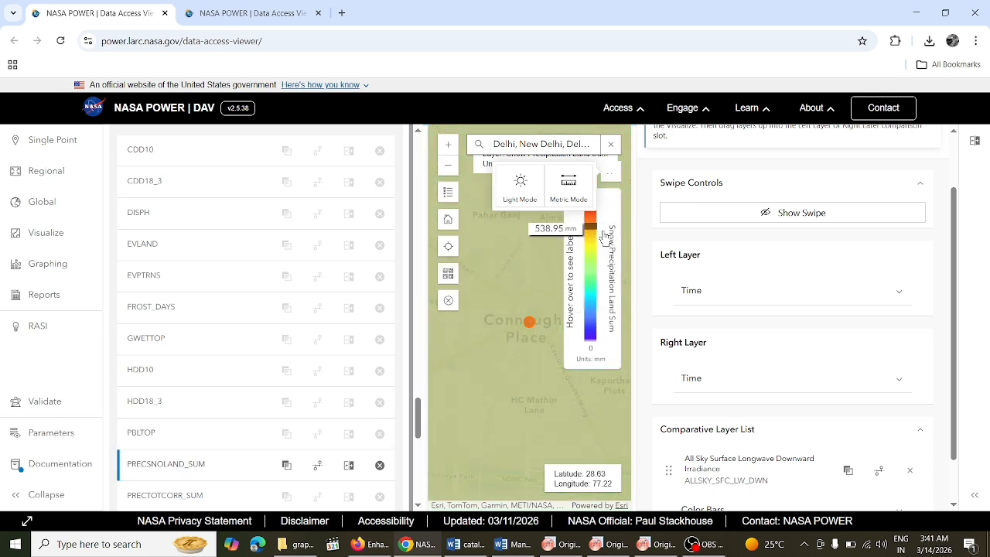
Add the PRECSNOLAND_SUM layer to the Comparative Layer List and adjust its transparency there.
left_click(350, 468)
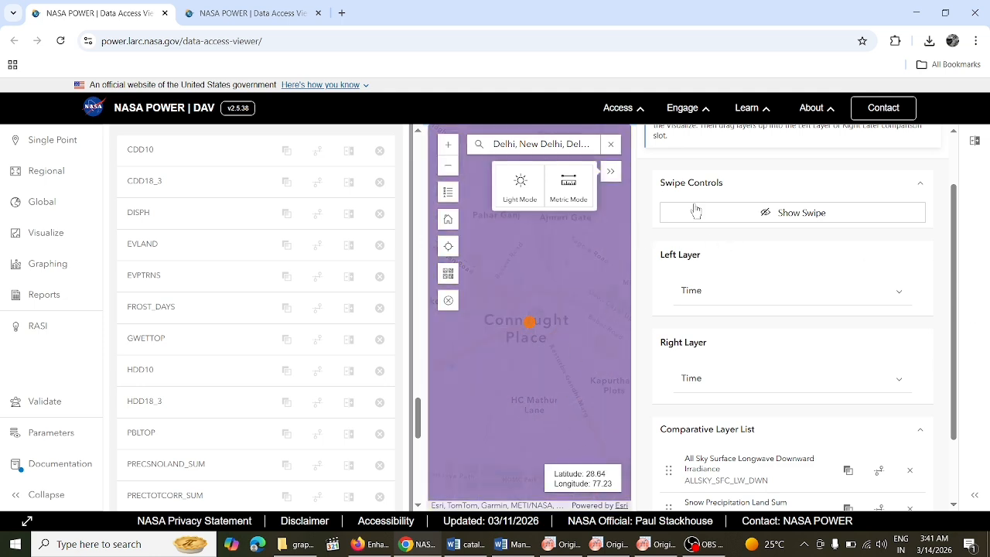
left_click_drag(960, 276, 959, 384)
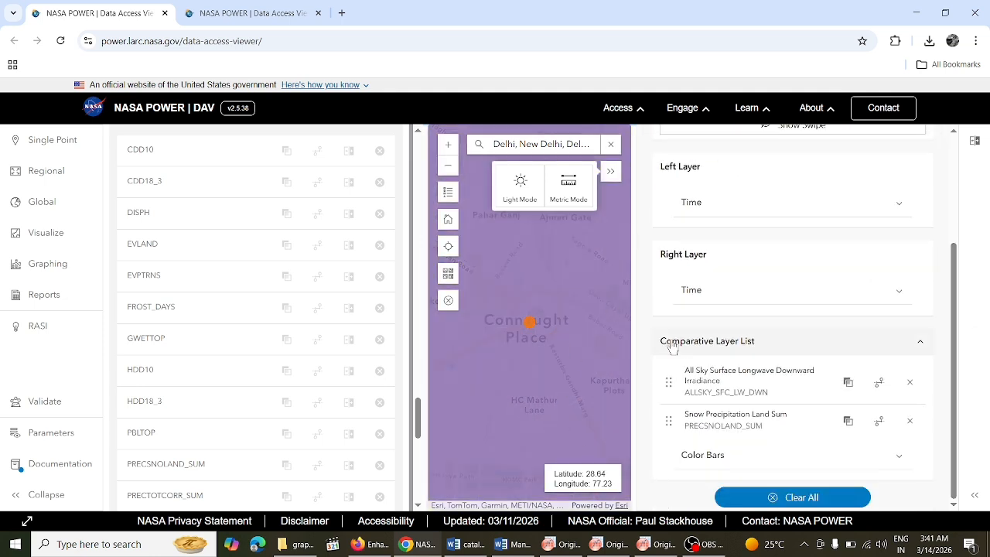
left_click(848, 421)
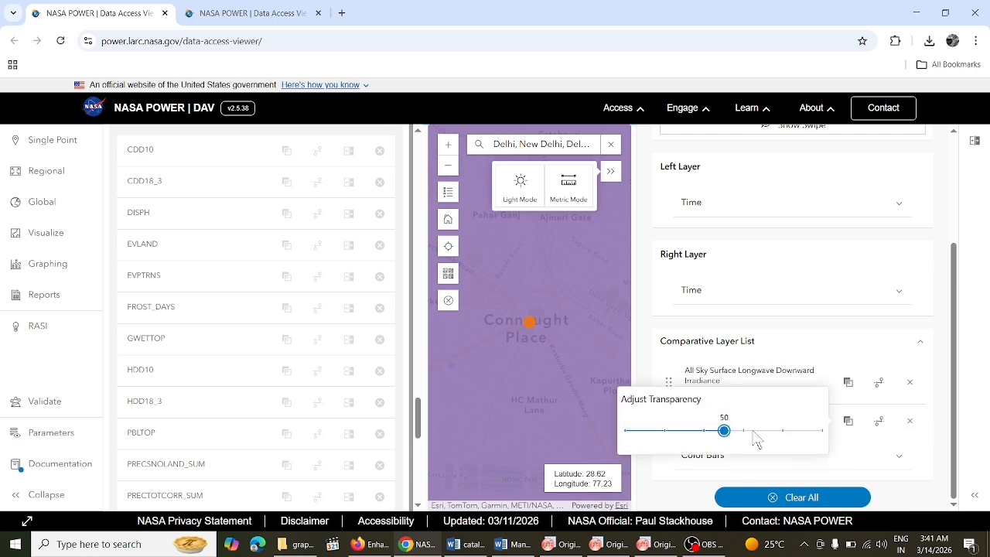
left_click(736, 432)
left_click(849, 430)
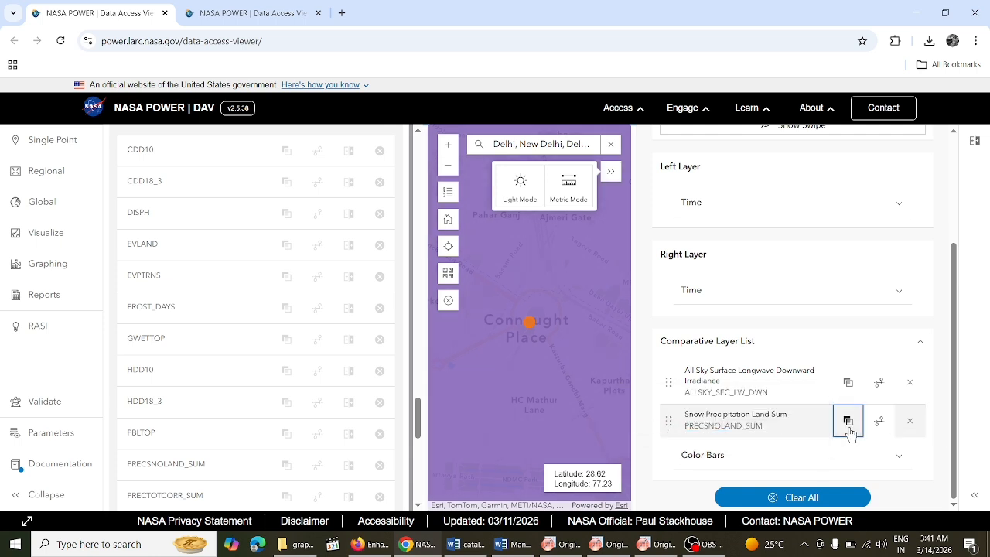
Expand the comparative layers' color bars and set the Snow Precipitation Land Sum layer's transparency slider above 50.
left_click(719, 463)
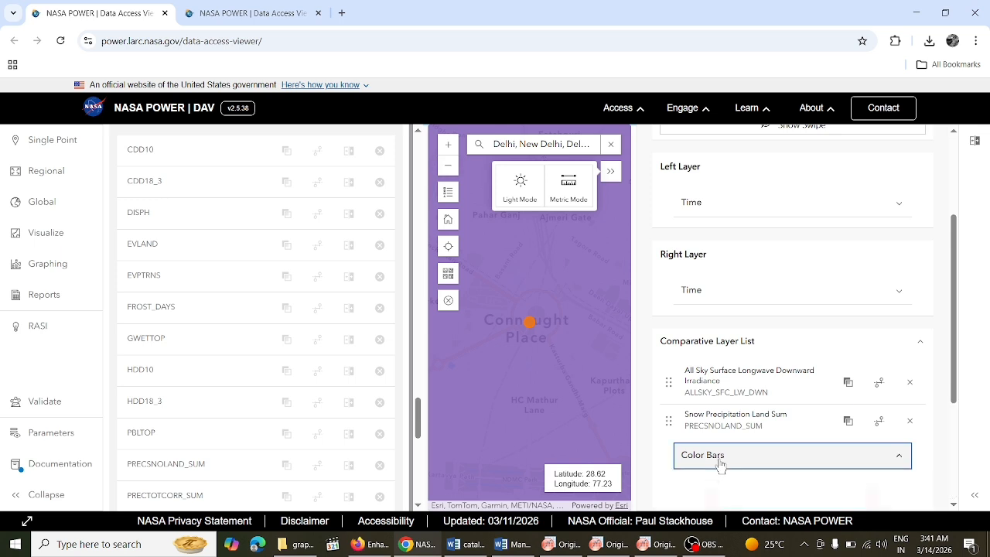
mouse_move(959, 371)
left_mouse_down()
mouse_move(949, 470)
mouse_move(946, 367)
left_mouse_up()
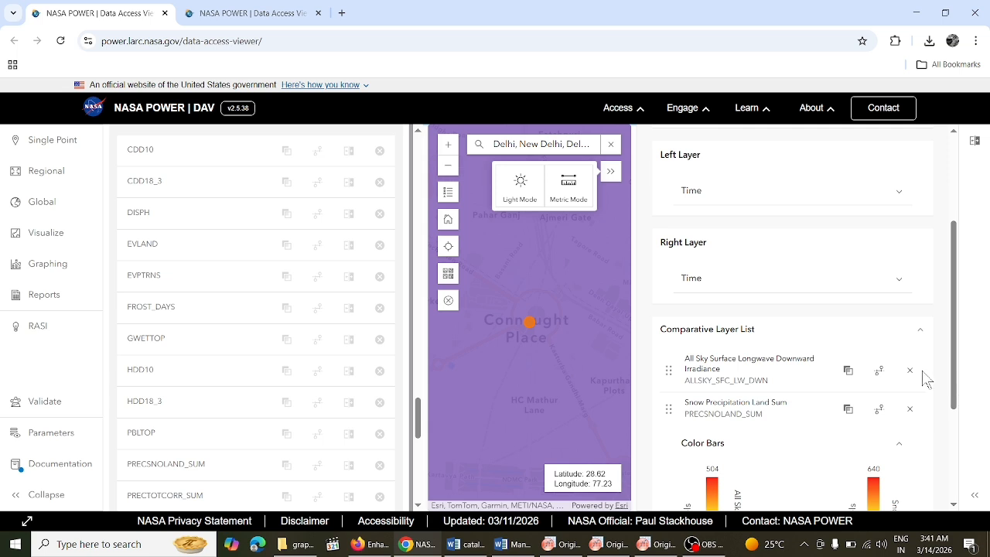
left_click(849, 410)
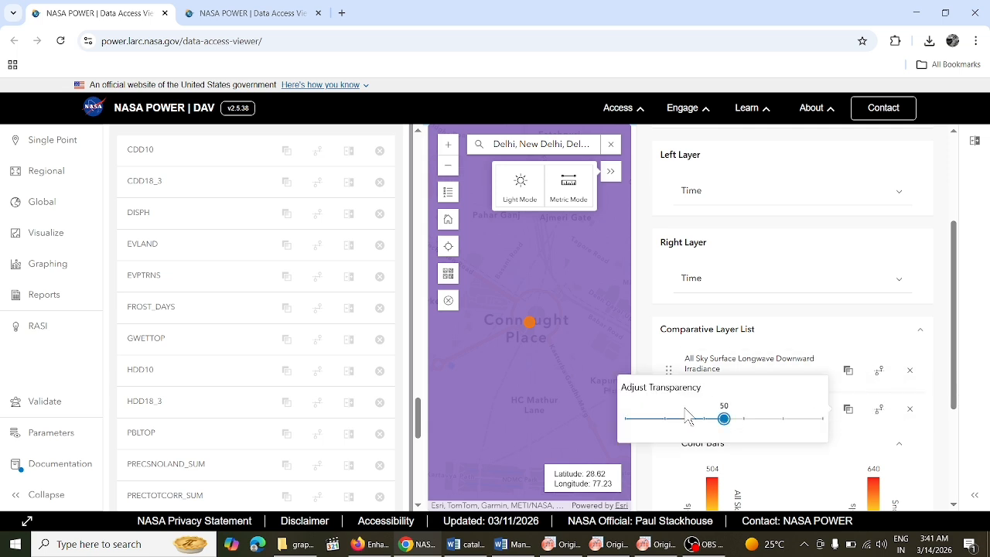
left_click(769, 418)
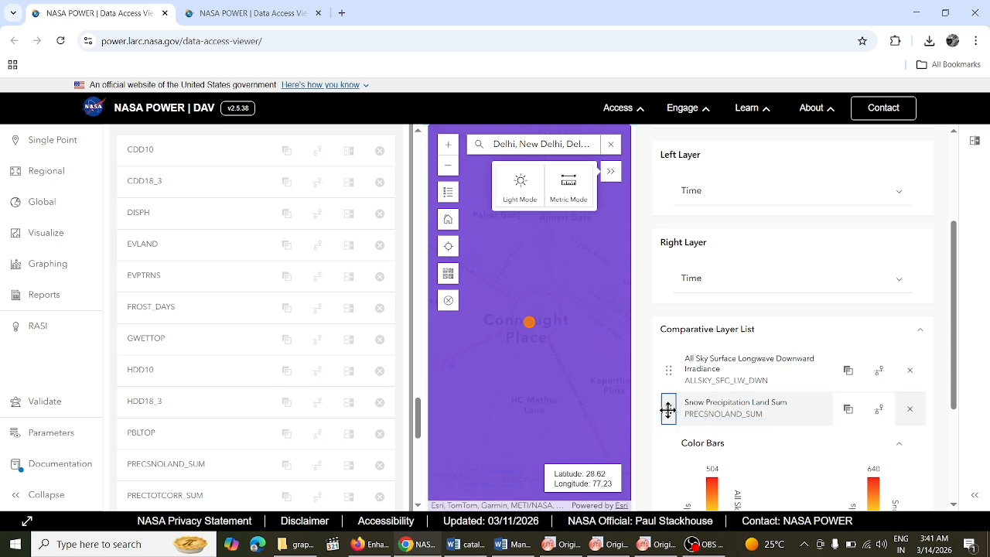
left_click(713, 414)
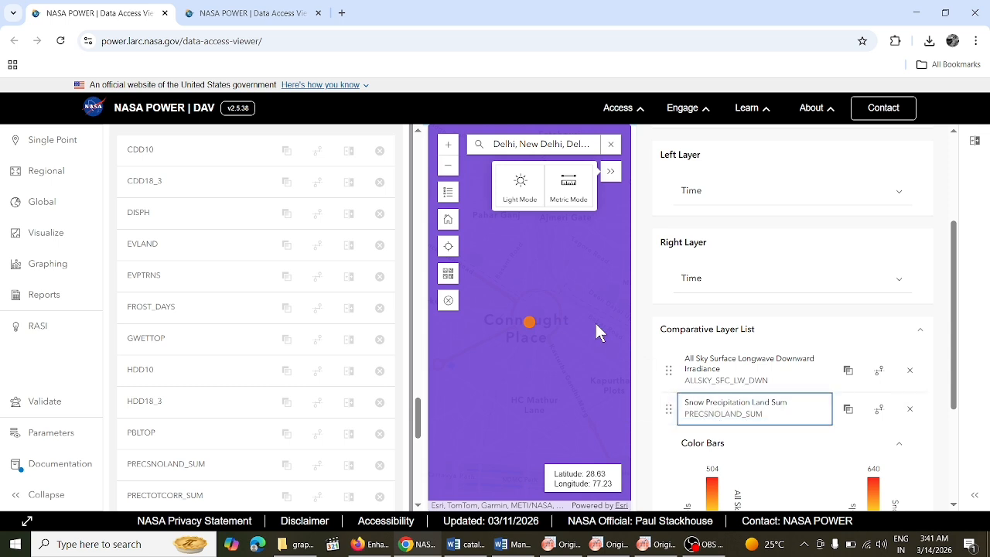
Read the PRECSNOLAND_SUM pixel value at the Connaught Place marker, dock the popup below the map and collapse it.
left_click(527, 322)
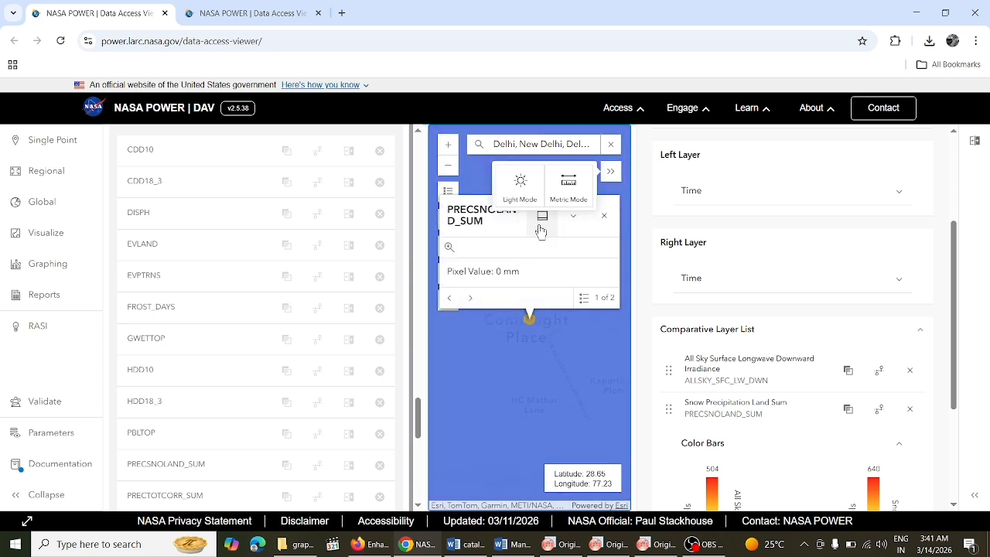
left_click(542, 219)
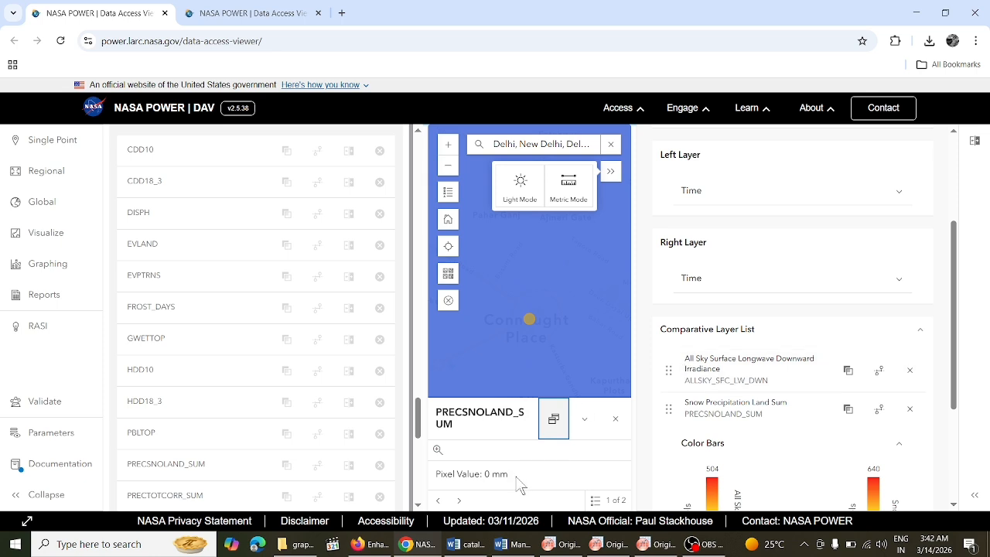
left_click(584, 419)
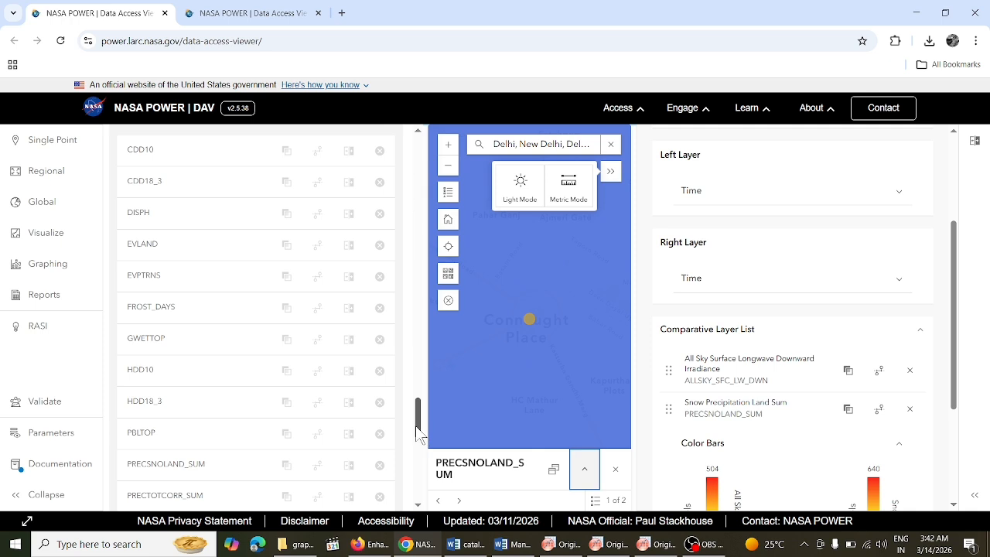
Display the CLOUD_AMT_DAY layer and remove ALLSKY_SFC_LW_DWN from the Comparative Layer List.
left_click_drag(418, 433, 428, 241)
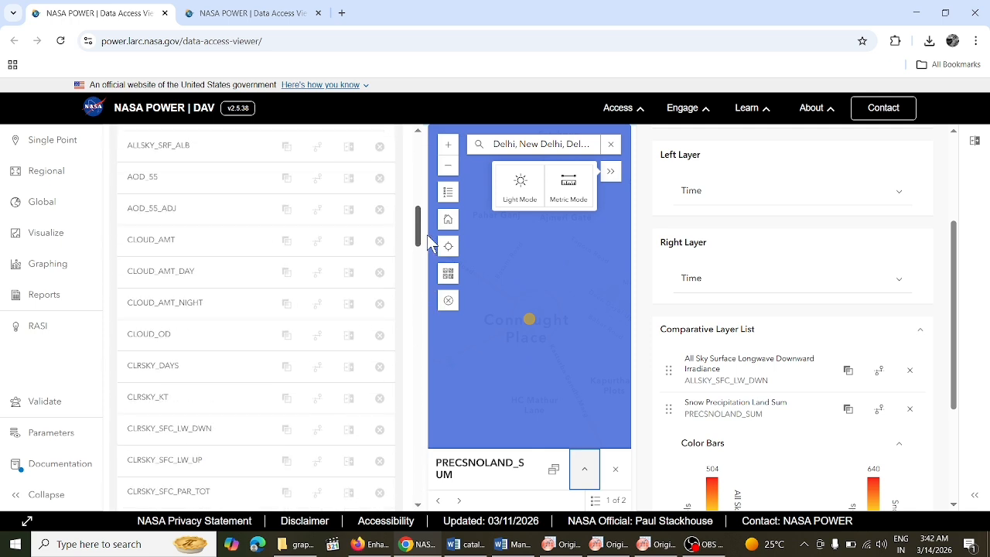
left_click(183, 270)
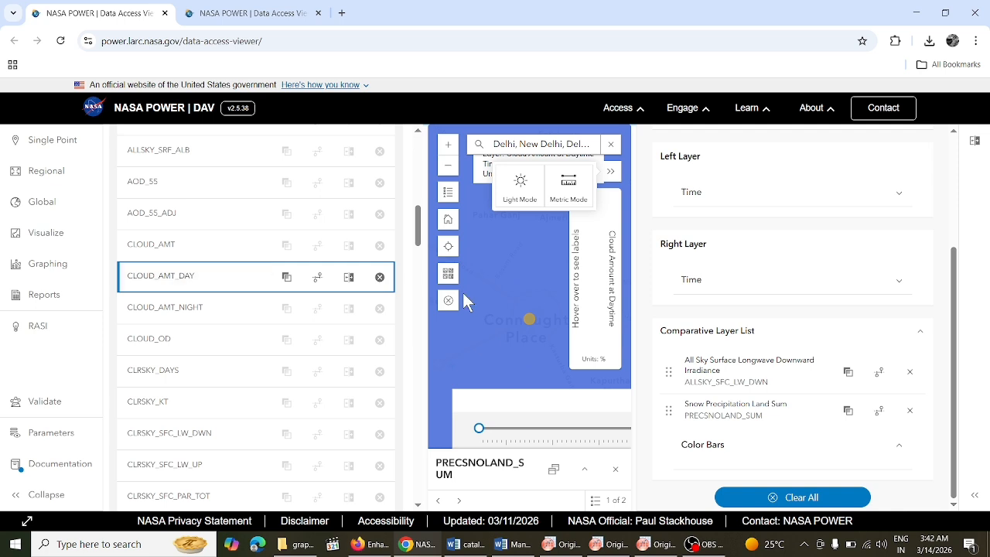
left_click(910, 372)
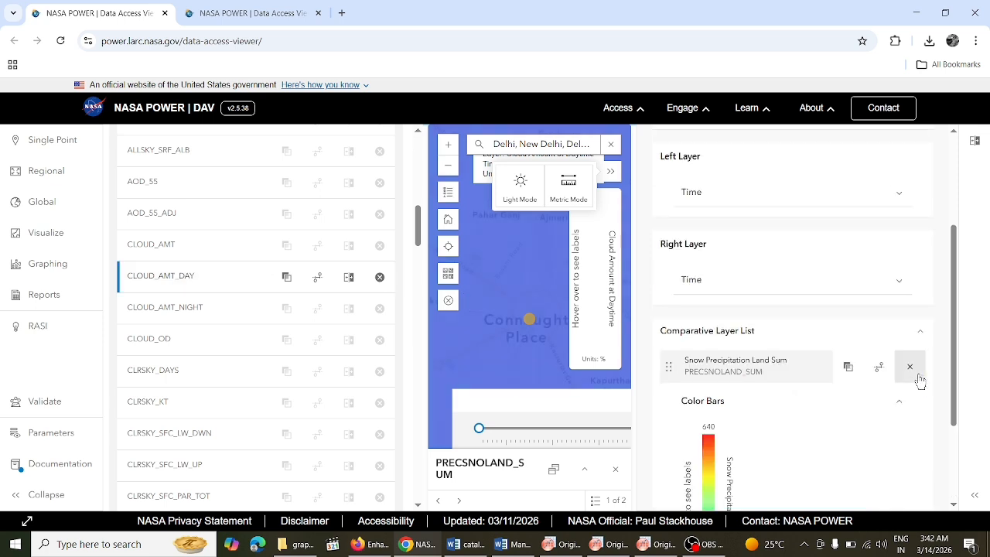
left_click(762, 370)
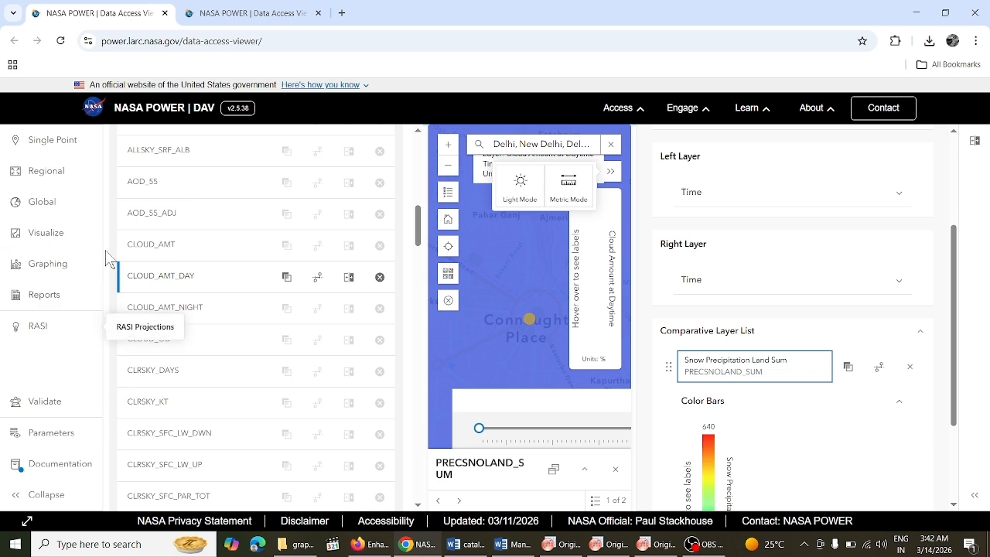
Open the Parameters Dictionary and add All Sky Surface Shortwave Downward Irradiance to the cart.
left_click(56, 433)
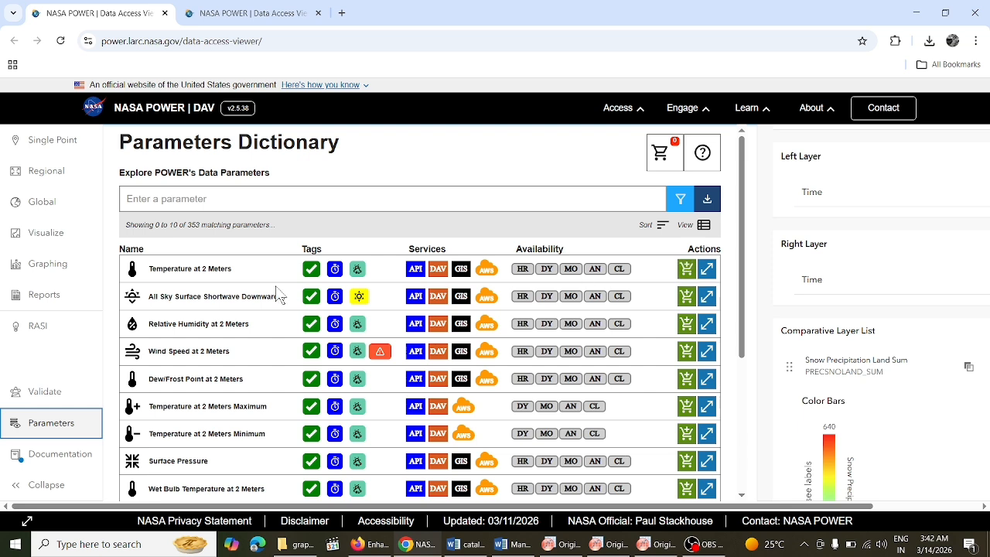
left_click(688, 297)
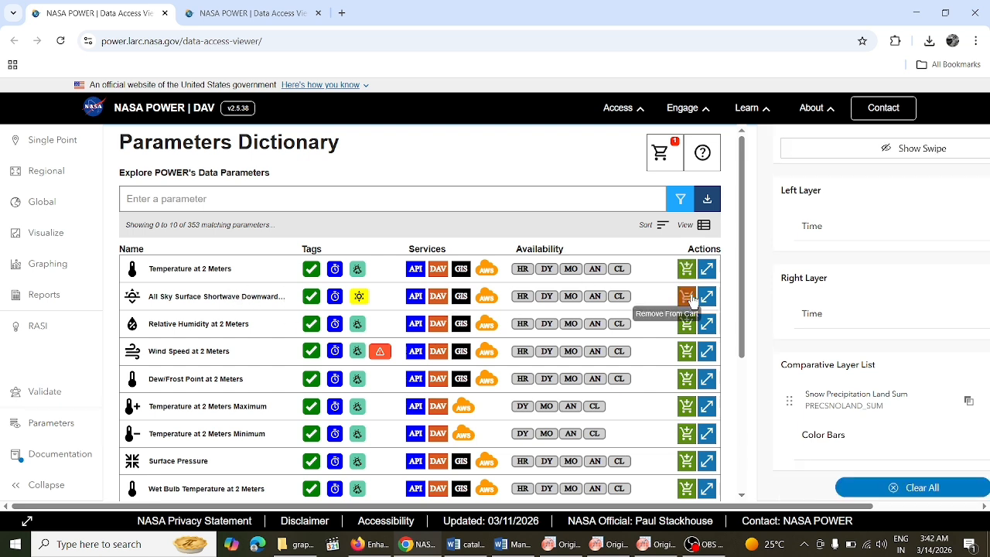
left_click(968, 402)
left_click(879, 479)
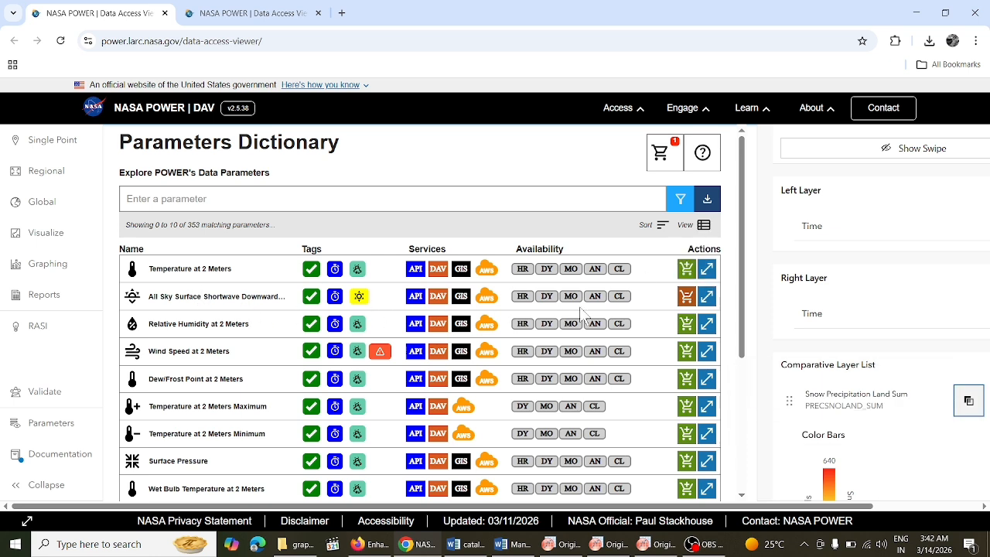
Expand the All Sky Surface Shortwave Downward Irradiance entry and read its description, hourly sources and community units.
left_click(705, 298)
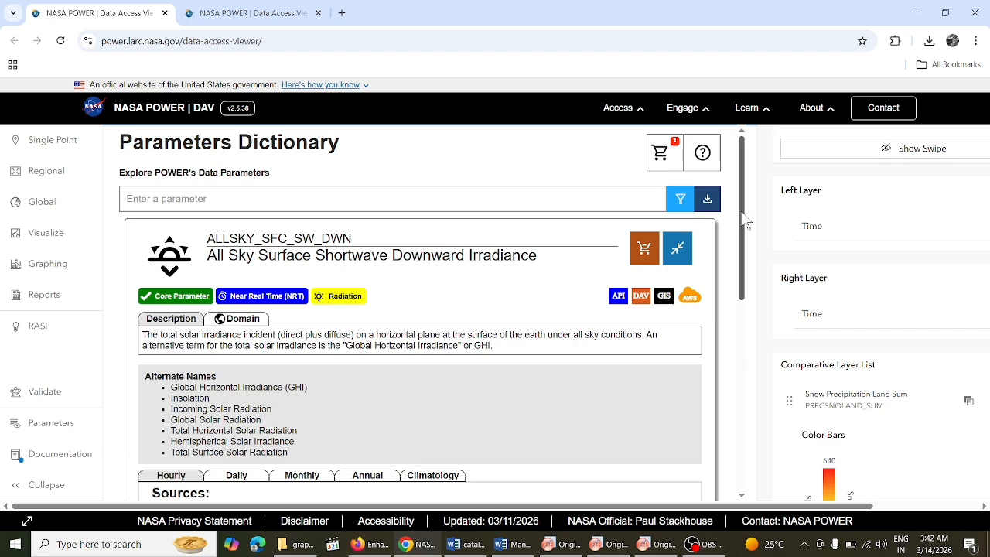
scroll(730, 303, "down", 2)
scroll(731, 303, "down", 3)
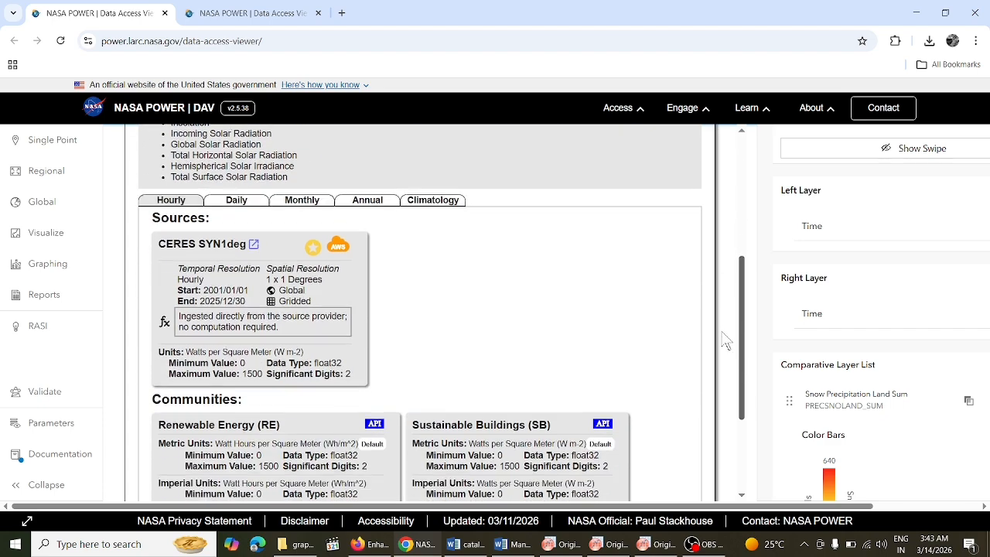
scroll(715, 394, "down", 2)
scroll(722, 348, "up", 6)
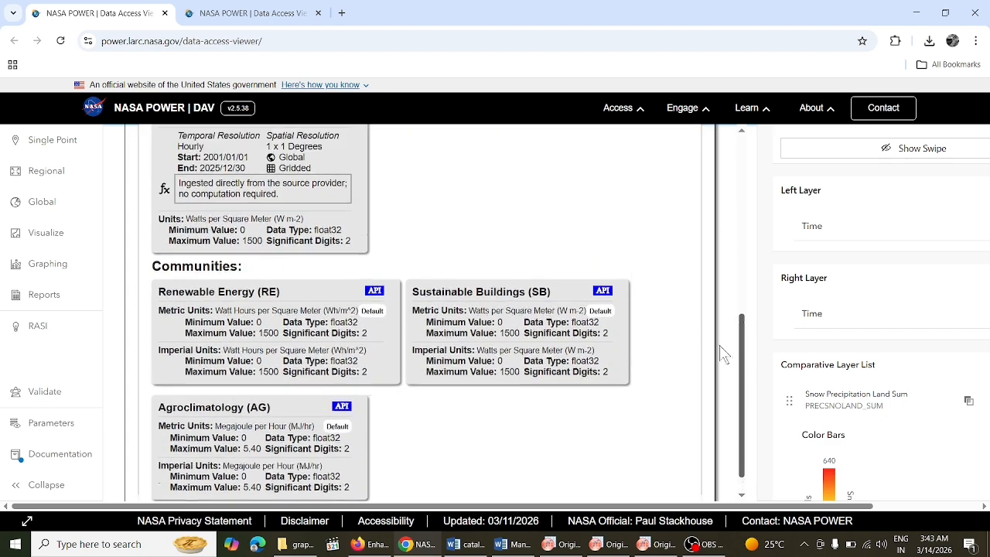
scroll(715, 246, "down", 1)
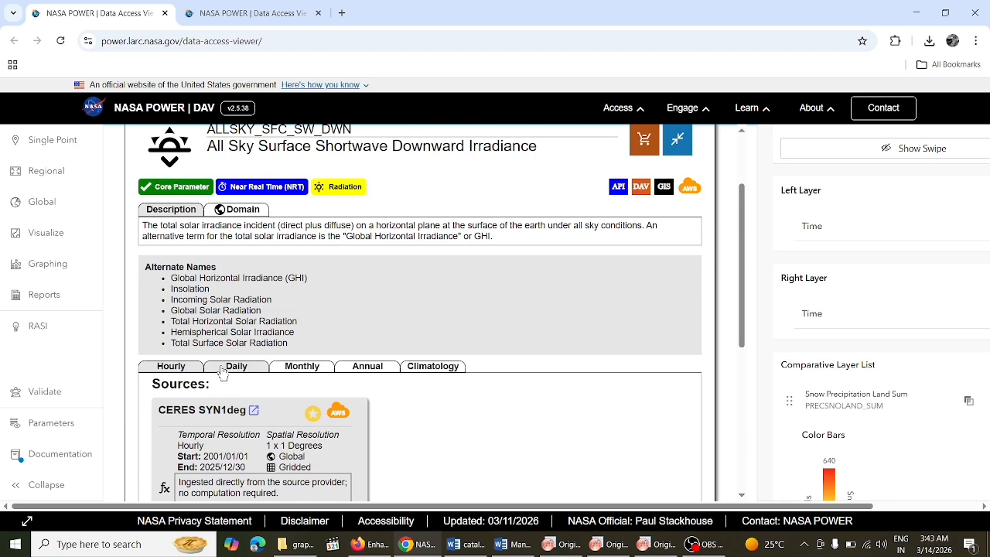
Examine the ALLSKY_SFC_SW_DWN sources for the Daily, Monthly, Annual and Climatology temporal levels.
left_click(225, 368)
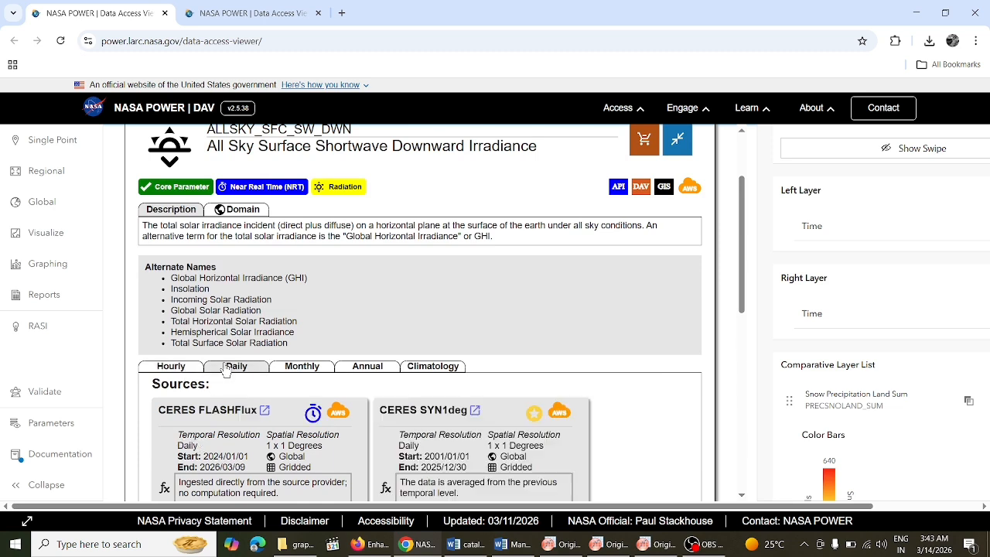
left_click(303, 368)
left_click(367, 368)
left_click(433, 365)
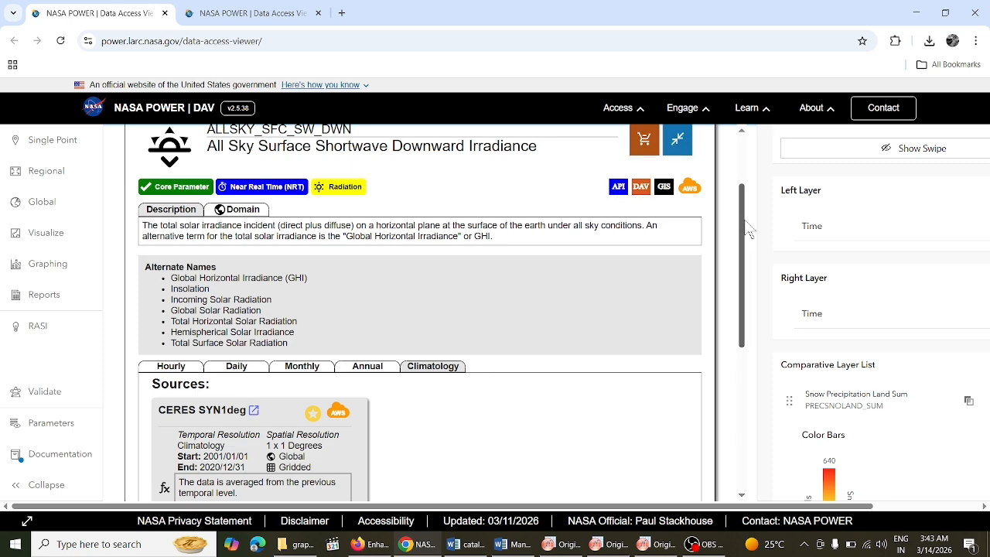
left_click_drag(747, 228, 747, 174)
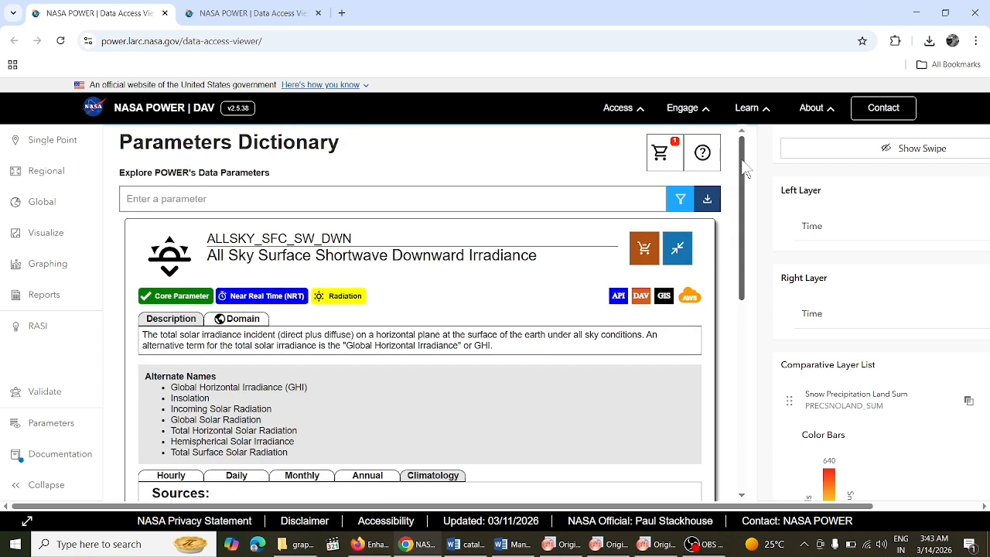
Show the parameters in the cart and open the options for saving them.
left_click(675, 151)
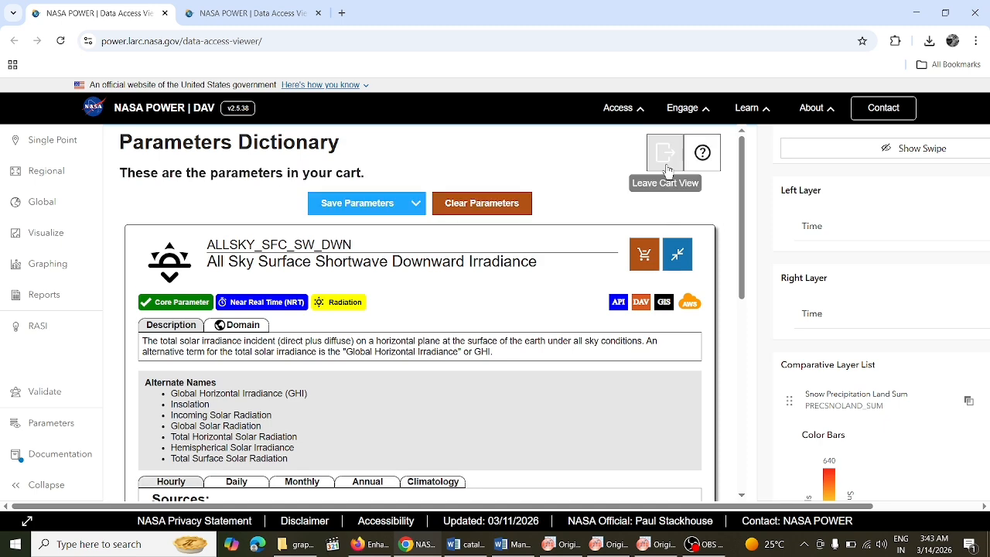
left_click(422, 208)
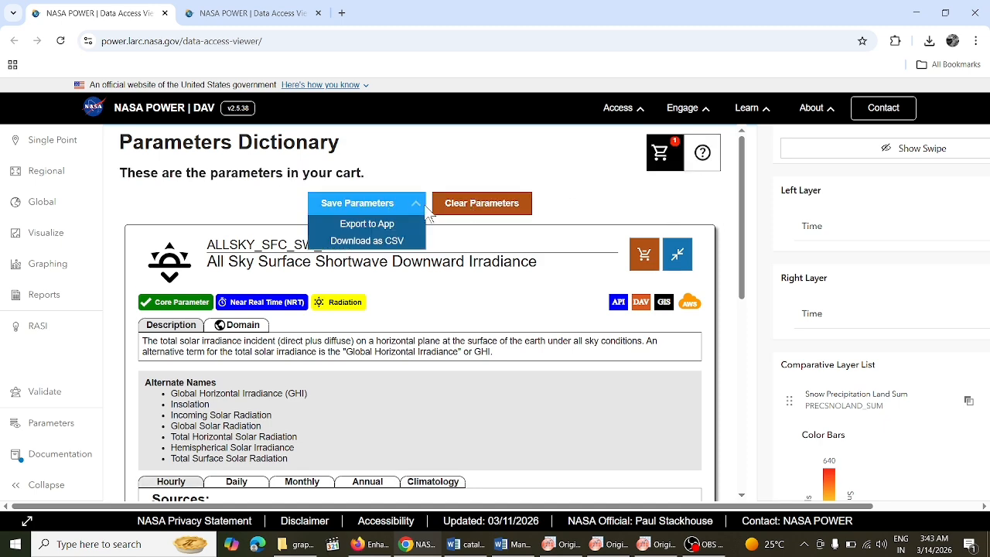